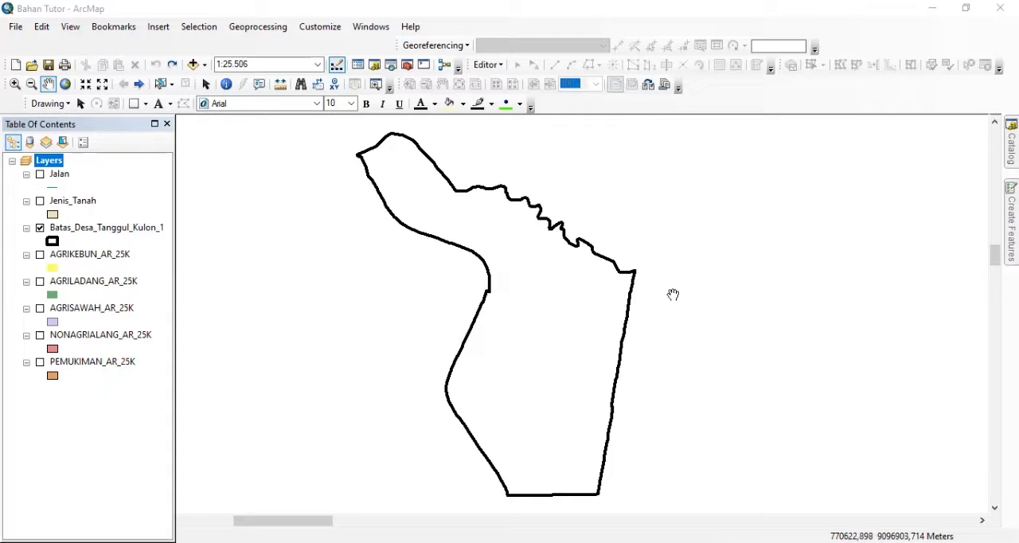
{"action": "left_click", "coordinate": [249, 28]}
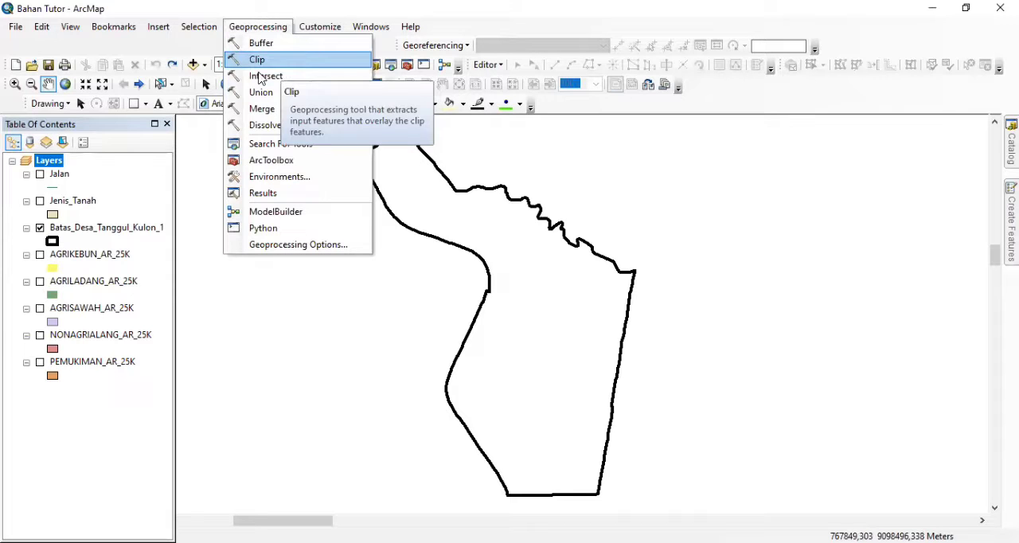
{"action": "left_click", "coordinate": [121, 341]}
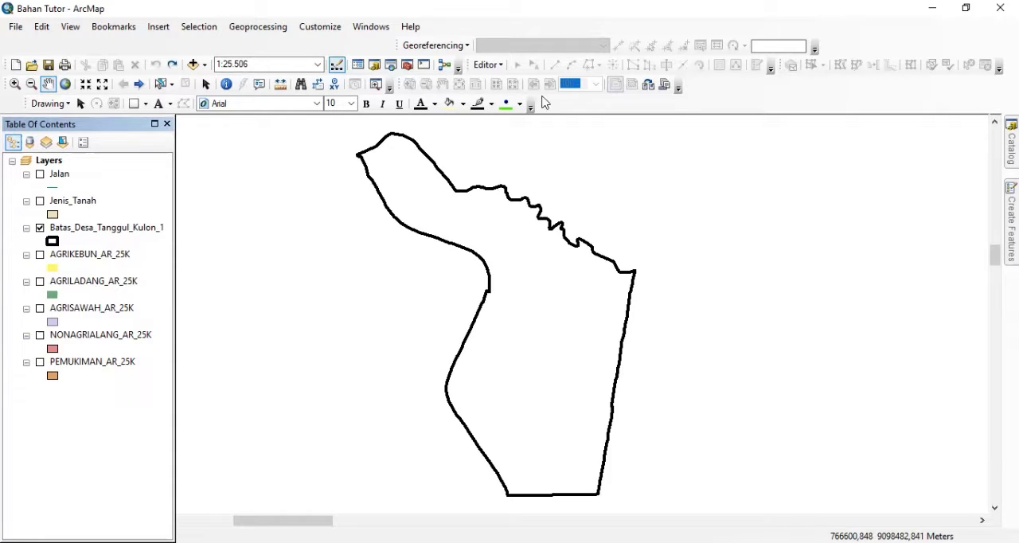
Turn on the AGRIKEBUN, AGRILADANG, AGRISAWAH, NONAGRIALANG and PEMUKIMAN layers on the map
{"action": "left_click", "coordinate": [40, 256]}
{"action": "left_click", "coordinate": [39, 282]}
{"action": "left_click", "coordinate": [40, 308]}
{"action": "left_click", "coordinate": [40, 335]}
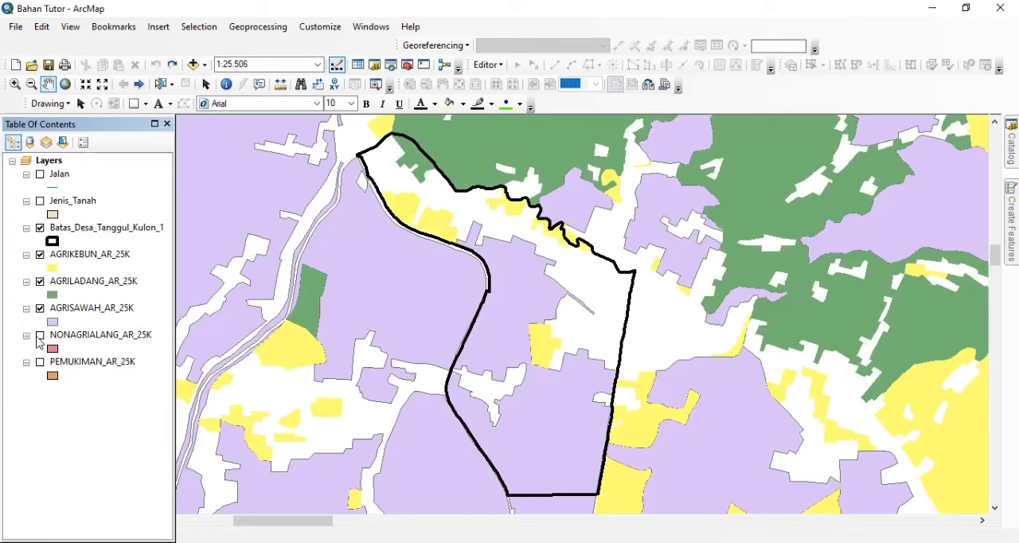
{"action": "left_click", "coordinate": [41, 364]}
{"action": "left_click", "coordinate": [41, 364]}
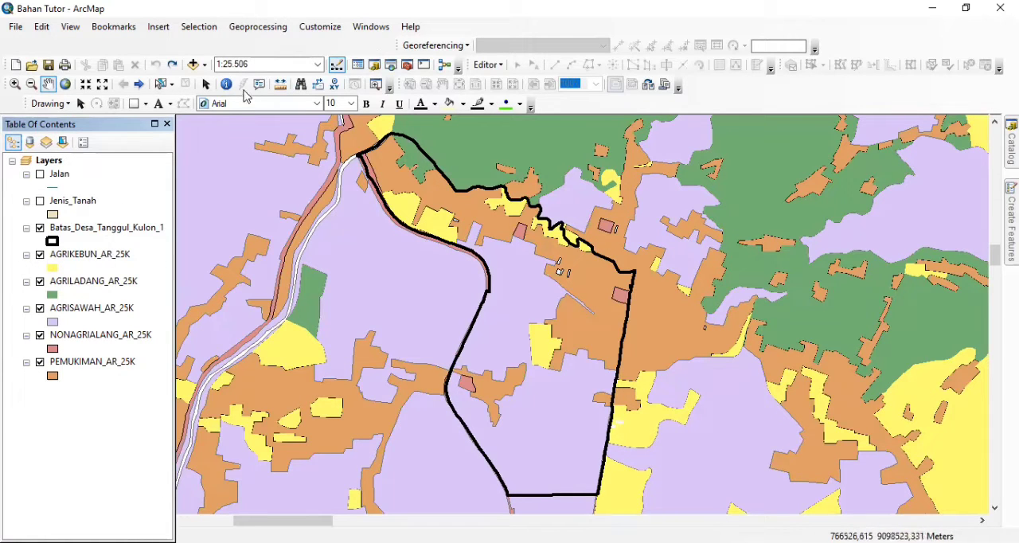
Set up the Clip tool with AGRIKEBUN_AR_25K as input features and Batas_Desa_Tanggul_Kulon_1 as clip features
{"action": "left_click", "coordinate": [273, 29]}
{"action": "left_click", "coordinate": [270, 63]}
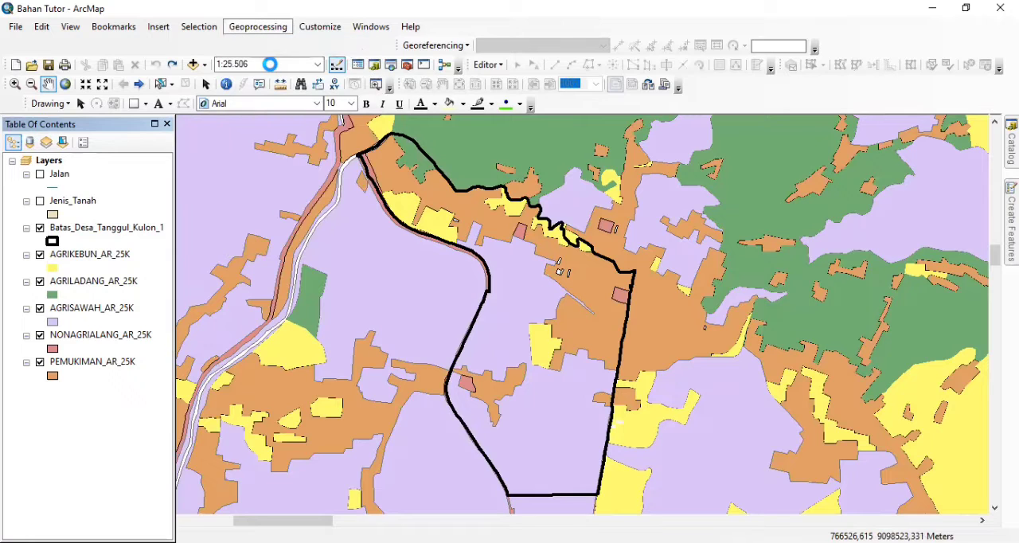
{"action": "left_click", "coordinate": [93, 255]}
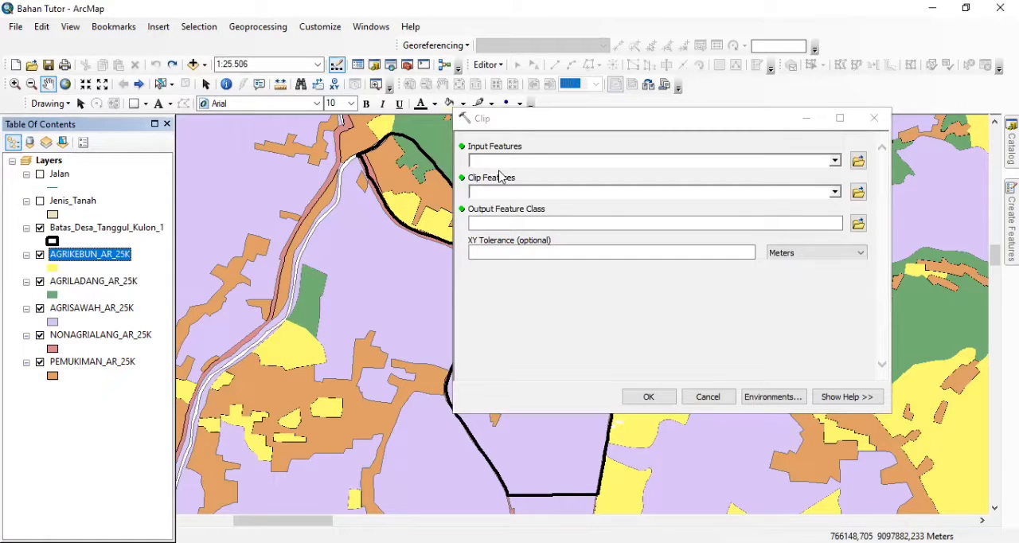
{"action": "left_click_drag", "start_coordinate": [73, 252], "coordinate": [512, 160]}
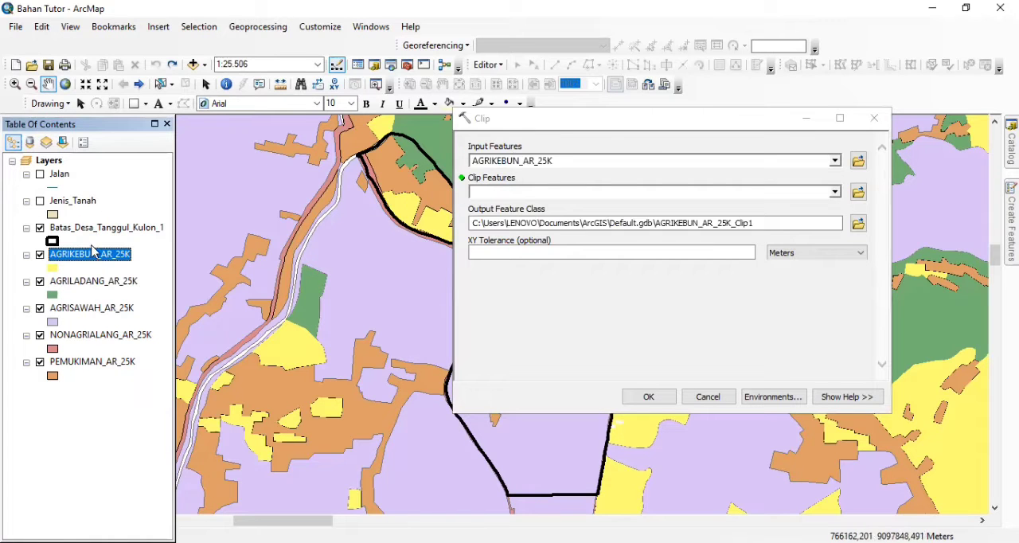
{"action": "left_click_drag", "start_coordinate": [93, 233], "coordinate": [489, 199]}
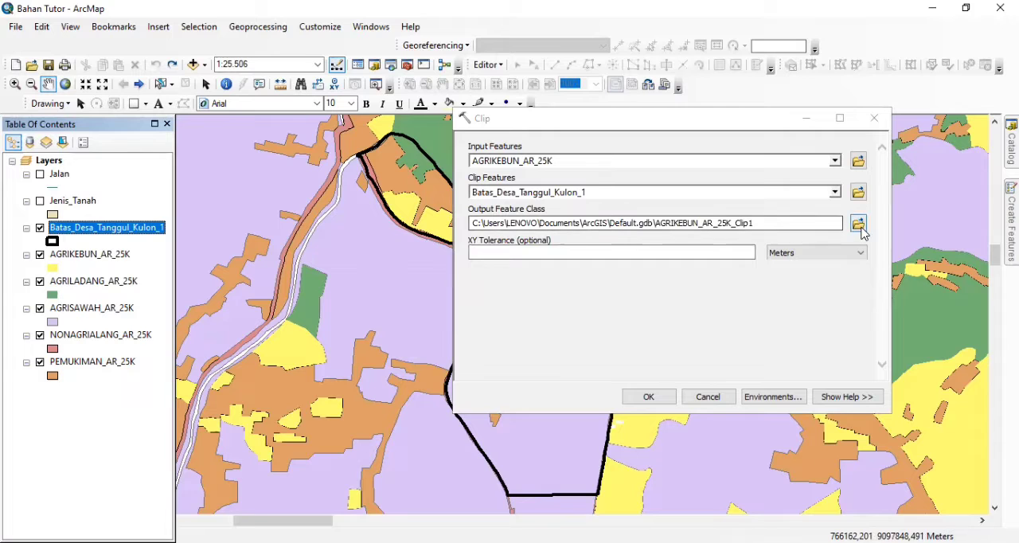
Save the clip output as Agrikebun in the Geoprocessing folder and run the clip
{"action": "left_click", "coordinate": [859, 226]}
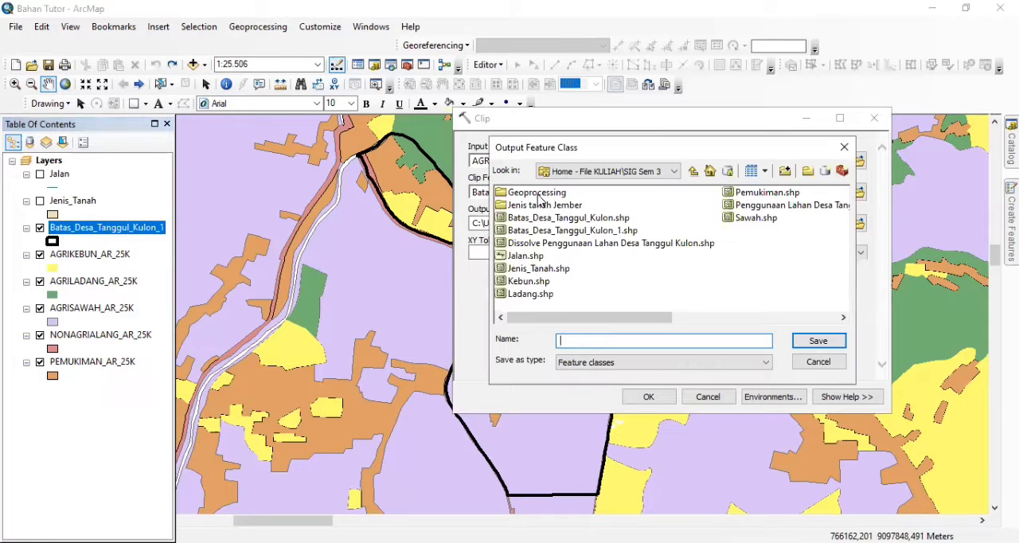
{"action": "double_click", "coordinate": [537, 194]}
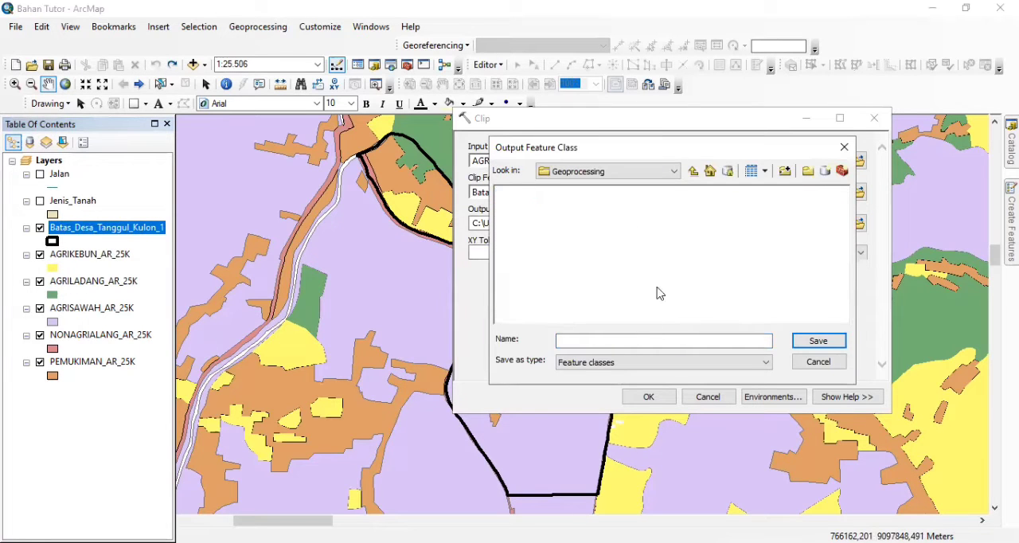
{"action": "left_click", "coordinate": [599, 340]}
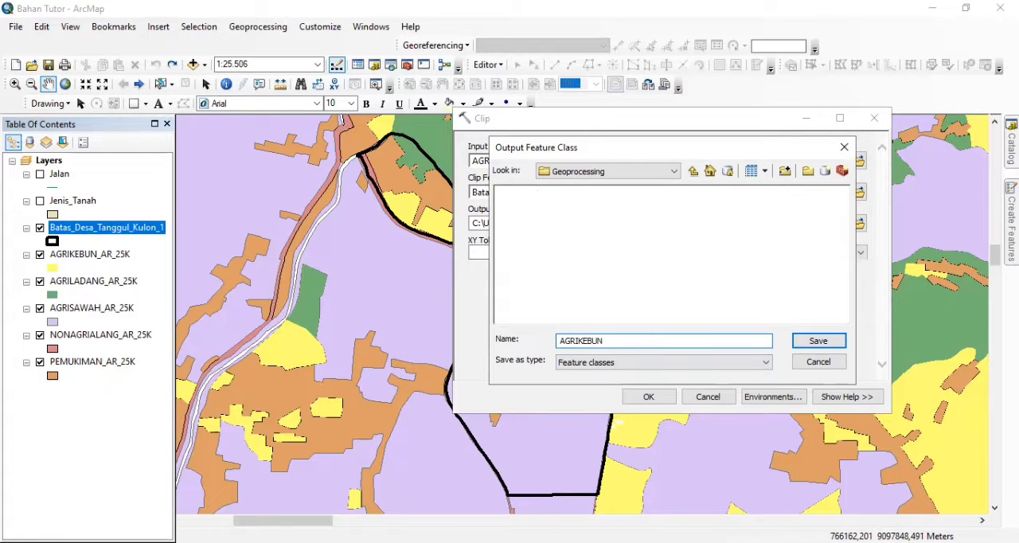
{"action": "key", "text": "BackSpace"}
{"action": "type", "text": "grikebun"}
{"action": "left_click", "coordinate": [817, 341]}
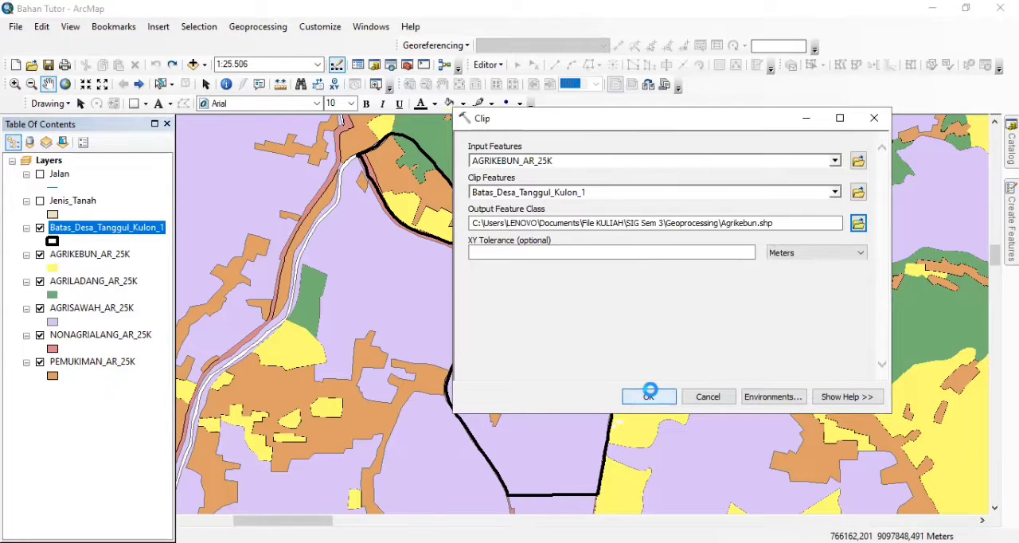
{"action": "left_click", "coordinate": [649, 397]}
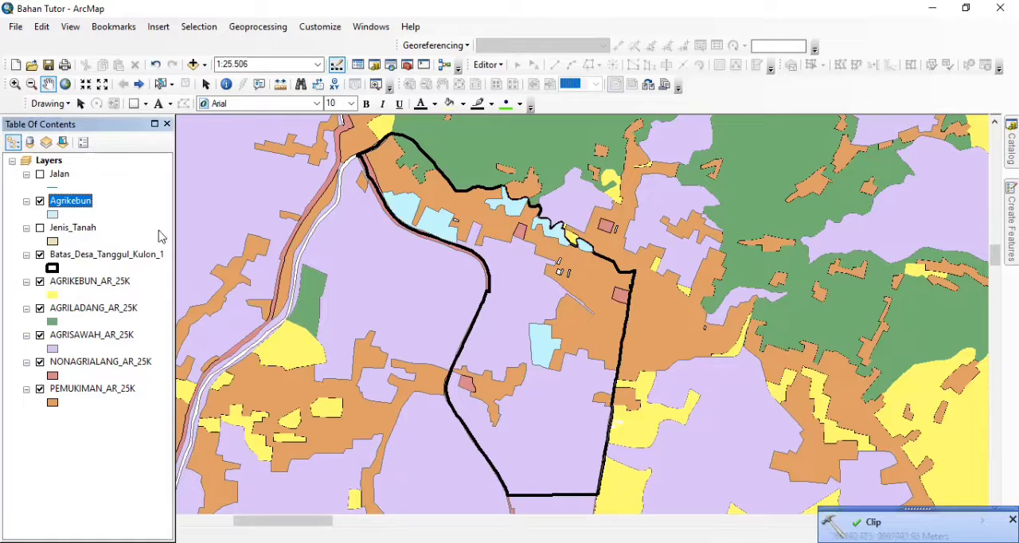
Remove the original AGRIKEBUN_AR_25K layer from the map
{"action": "right_click", "coordinate": [84, 288]}
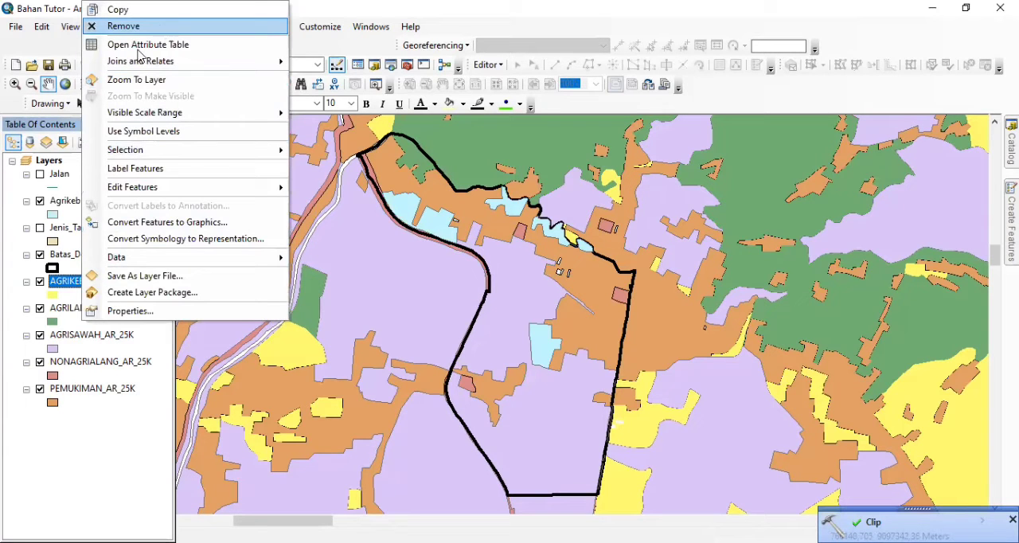
{"action": "left_click", "coordinate": [159, 27]}
Start a new Clip operation with AGRILADANG_AR_25K as the input features
{"action": "left_click", "coordinate": [265, 32]}
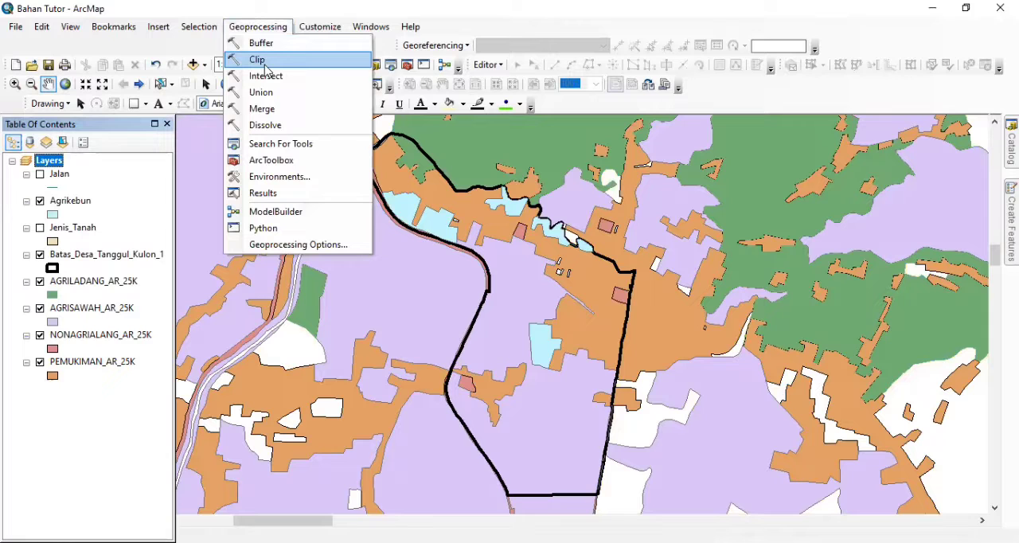
{"action": "left_click", "coordinate": [261, 60]}
{"action": "left_click_drag", "start_coordinate": [82, 287], "coordinate": [540, 162]}
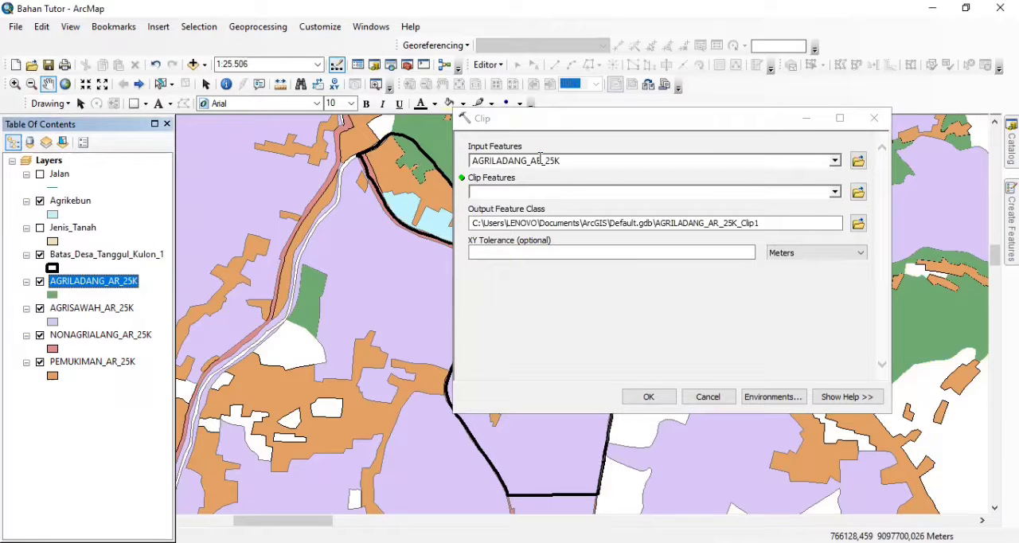
{"action": "left_click_drag", "start_coordinate": [101, 255], "coordinate": [523, 192]}
{"action": "left_click", "coordinate": [524, 192]}
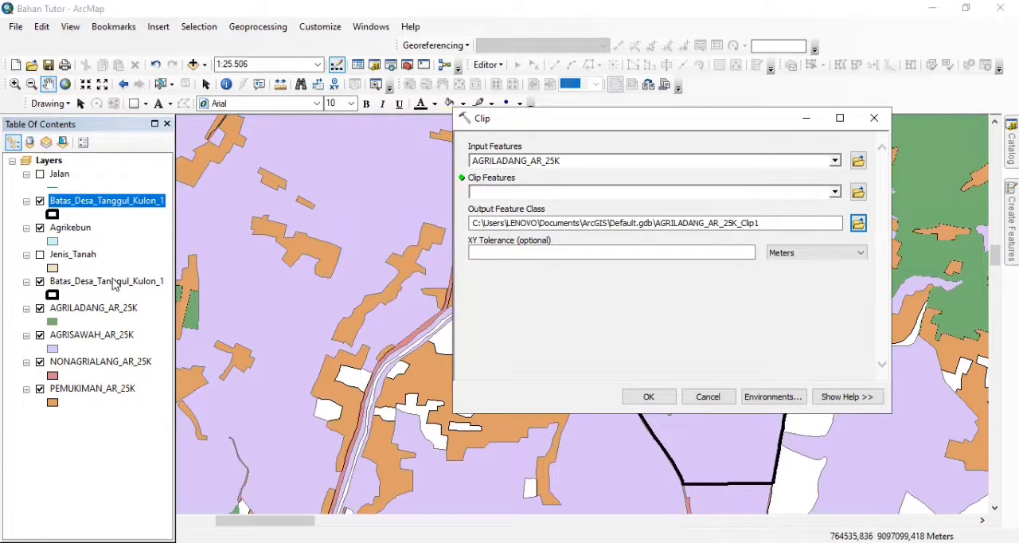
{"action": "left_click", "coordinate": [157, 65]}
Run the clip with Batas_Desa_Tanggul_Kulon_1 as clip features, saving the output as Agriladang in the Geoprocessing folder
{"action": "left_click_drag", "start_coordinate": [114, 260], "coordinate": [614, 197]}
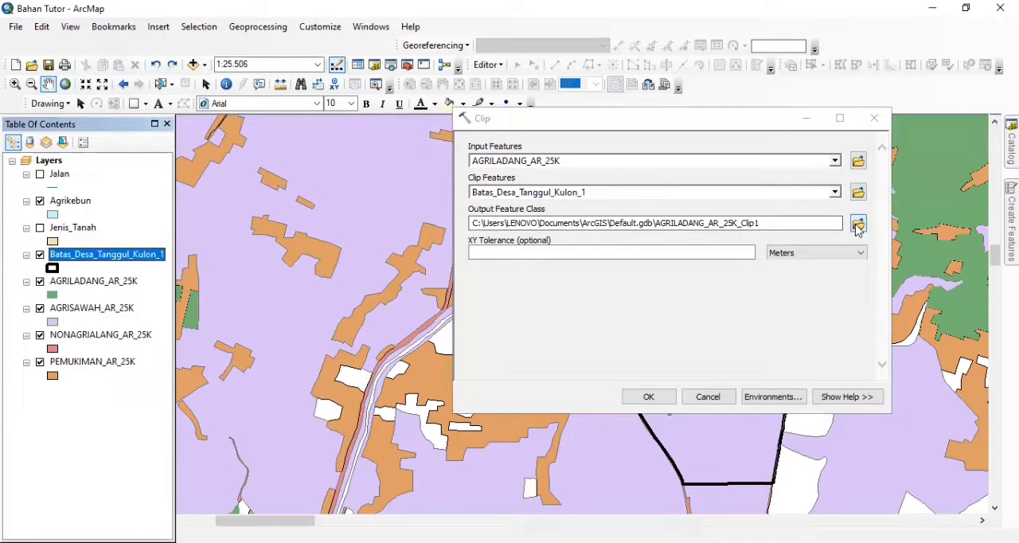
{"action": "left_click", "coordinate": [857, 226]}
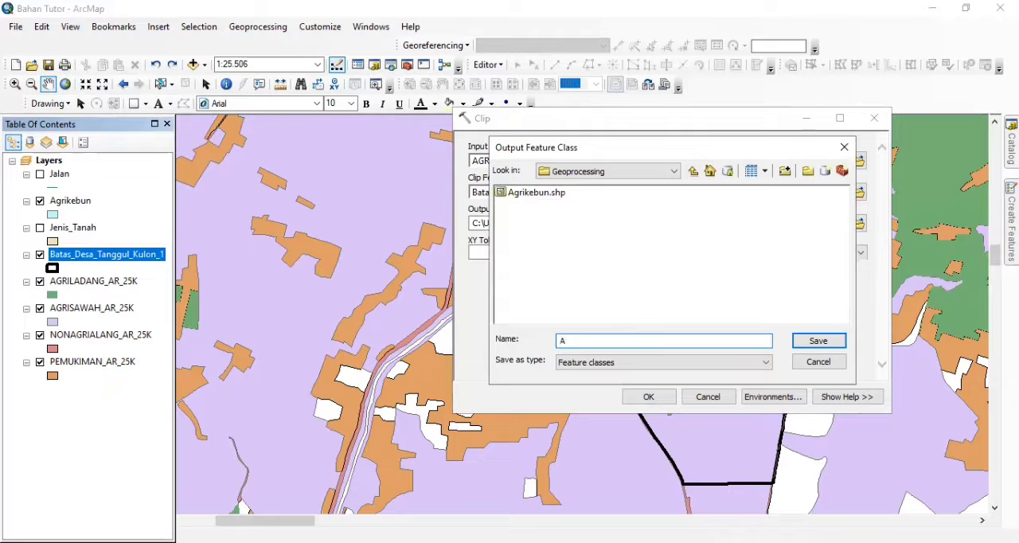
{"action": "type", "text": "adang"}
{"action": "left_click", "coordinate": [822, 343]}
{"action": "left_click", "coordinate": [647, 397]}
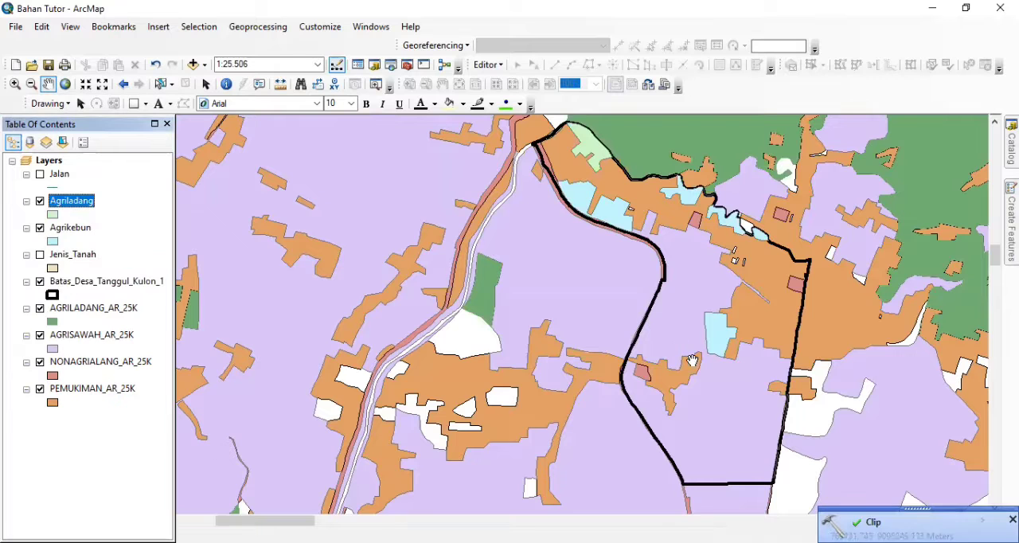
Remove the original AGRILADANG_AR_25K layer from the map
{"action": "left_click_drag", "start_coordinate": [725, 377], "coordinate": [617, 382]}
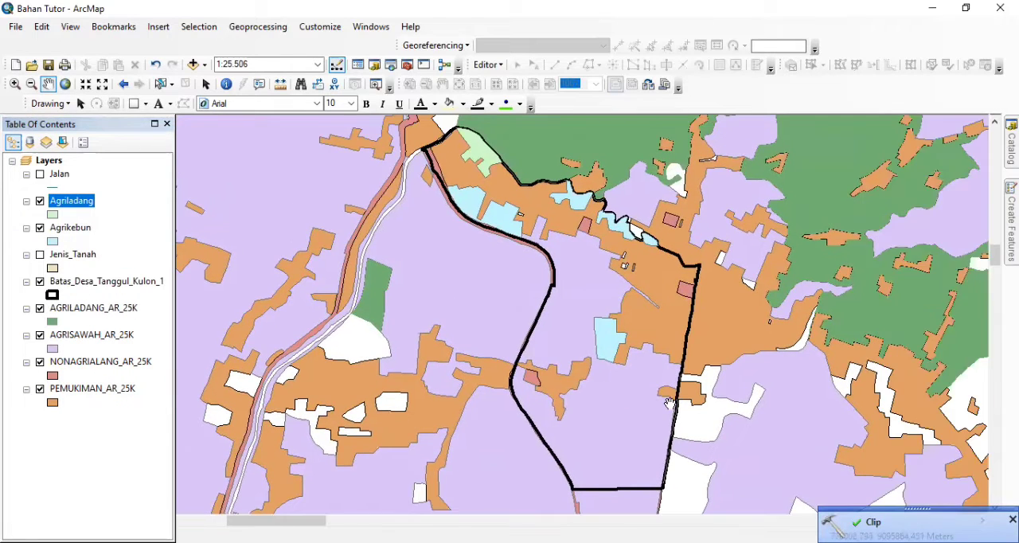
{"action": "scroll", "coordinate": [670, 402], "scroll_direction": "down", "scroll_amount": 3}
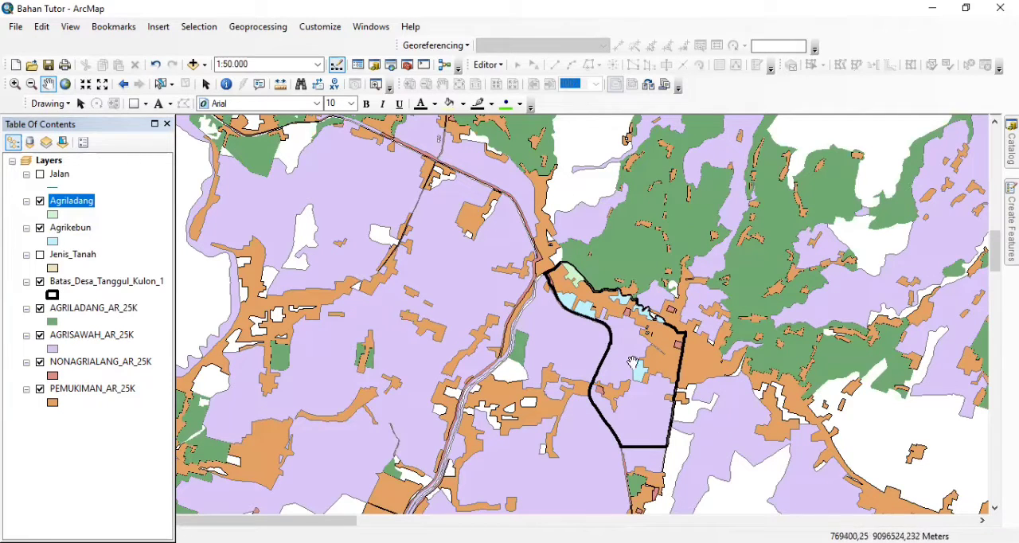
{"action": "right_click", "coordinate": [104, 313]}
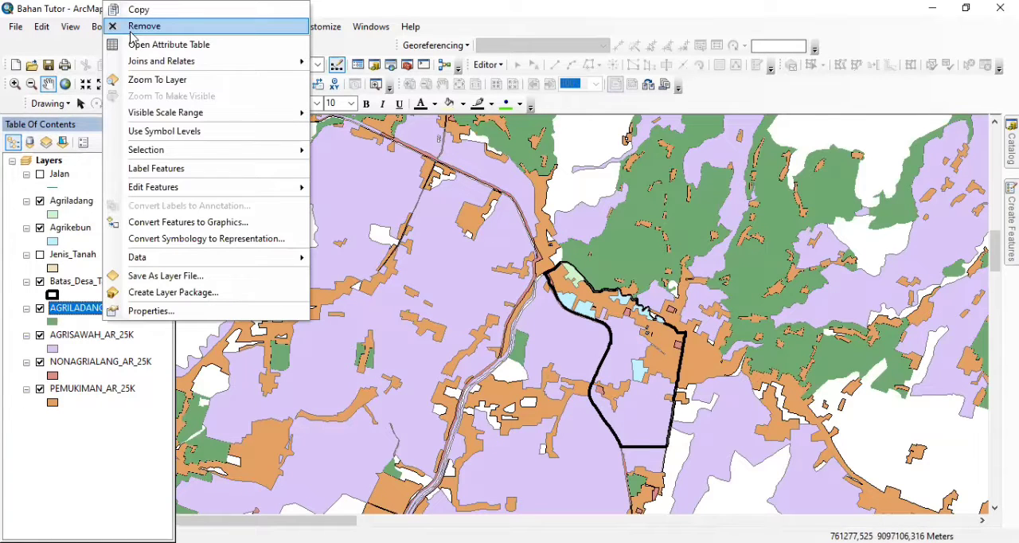
{"action": "left_click", "coordinate": [131, 28]}
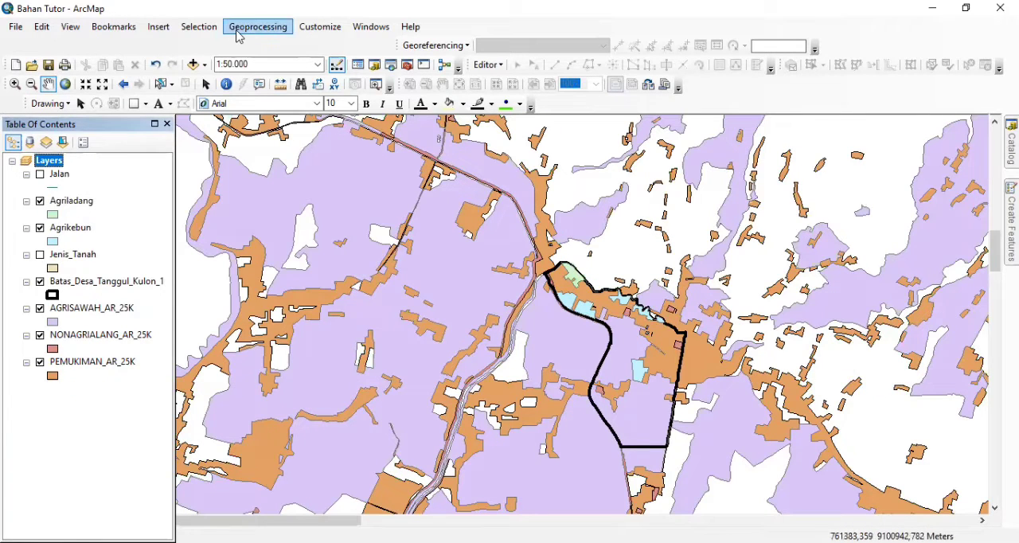
Clip AGRISAWAH_AR_25K to Batas_Desa_Tanggul_Kulon_1, saving the output as Agrisawah in the Geoprocessing folder
{"action": "left_click", "coordinate": [236, 30]}
{"action": "left_click", "coordinate": [249, 60]}
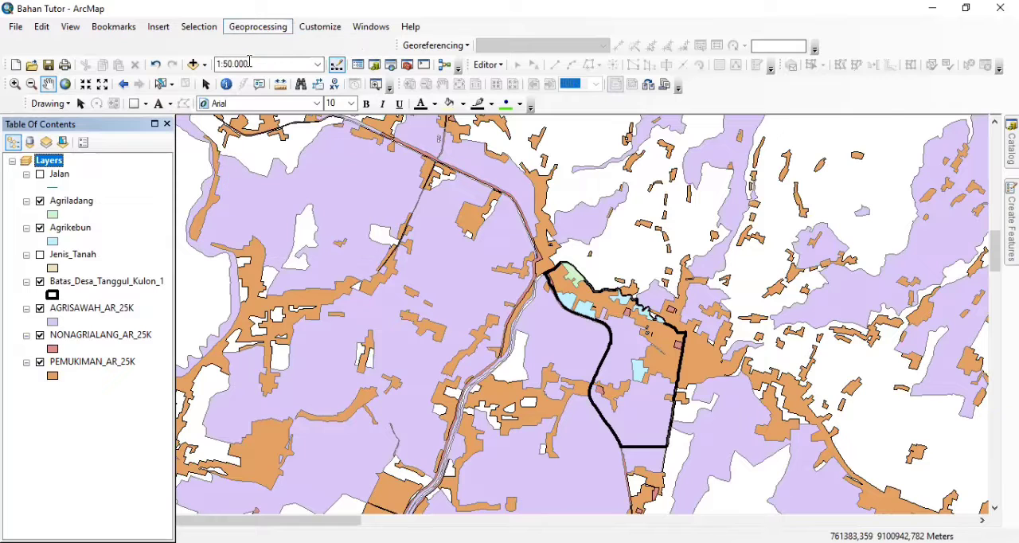
{"action": "left_click_drag", "start_coordinate": [111, 310], "coordinate": [538, 162]}
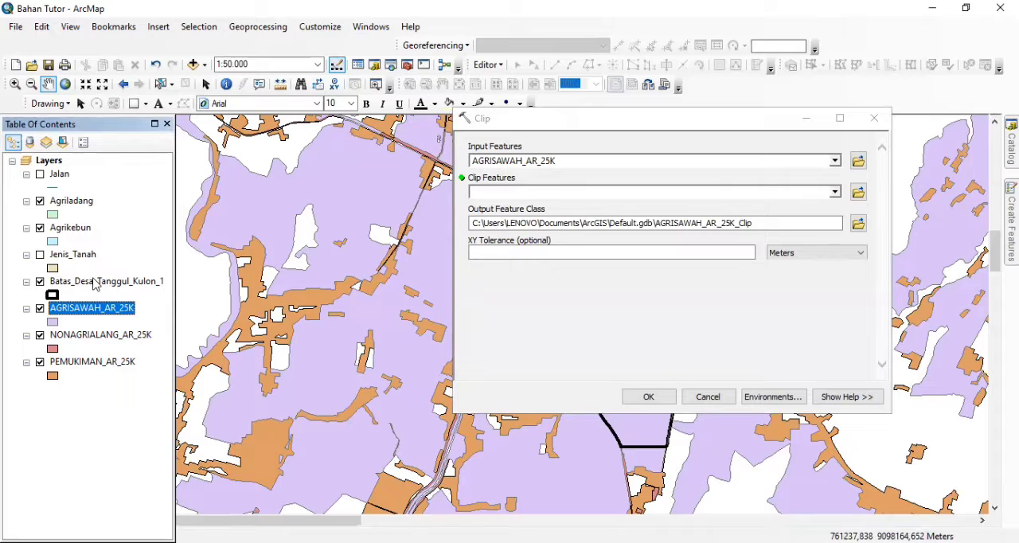
{"action": "left_click_drag", "start_coordinate": [83, 284], "coordinate": [519, 190]}
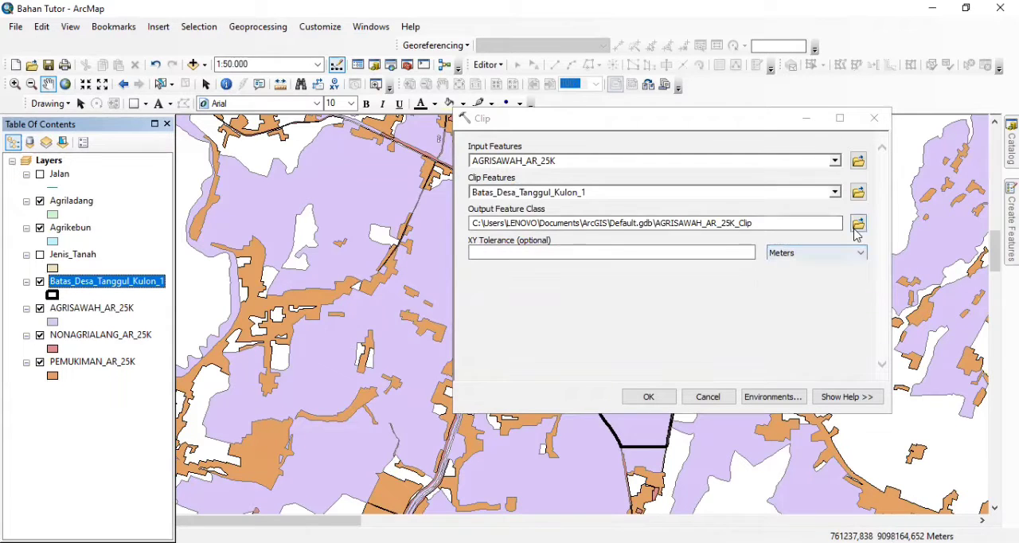
{"action": "left_click", "coordinate": [858, 225]}
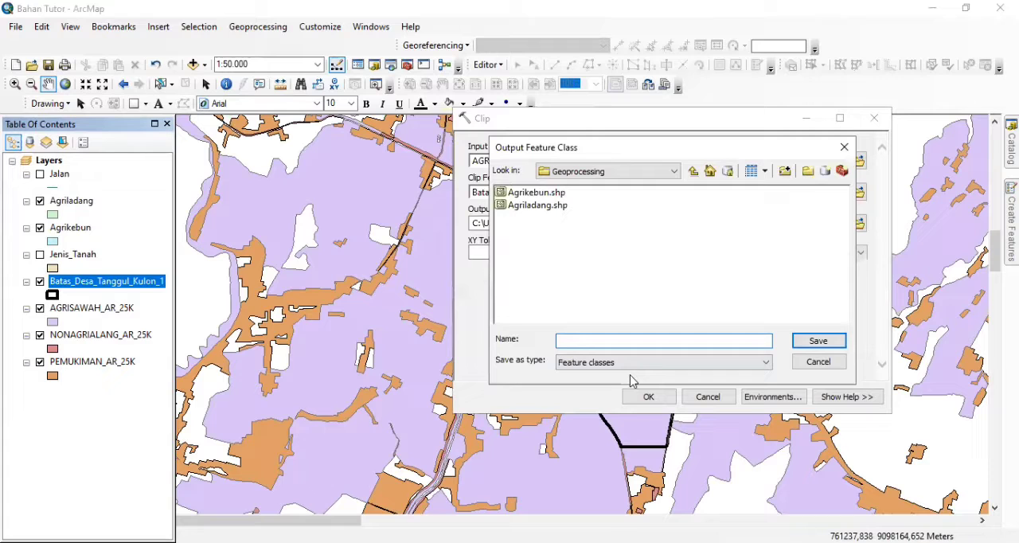
{"action": "type", "text": "Agrisawah"}
{"action": "left_click", "coordinate": [817, 341]}
{"action": "left_click", "coordinate": [645, 395]}
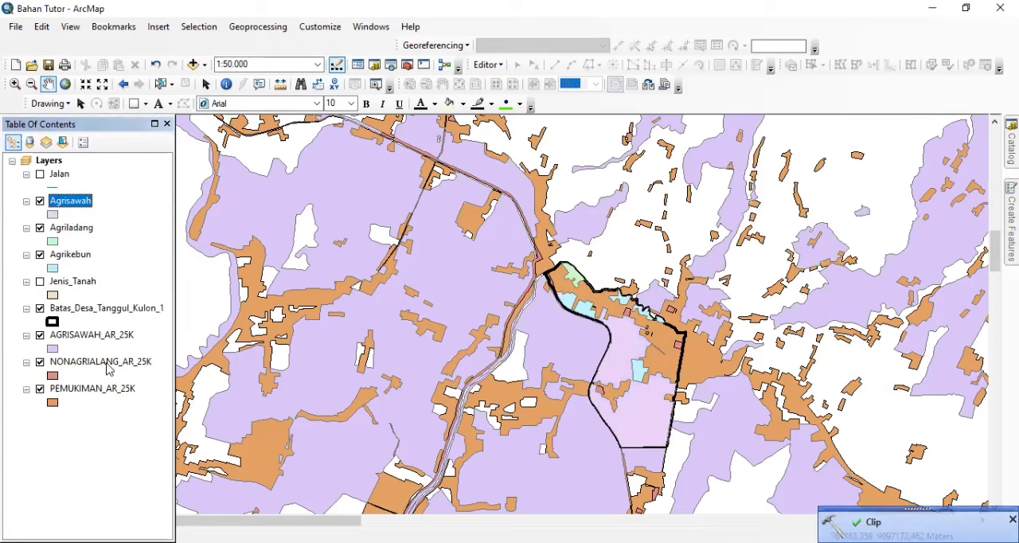
Remove the original AGRISAWAH_AR_25K layer from the map
{"action": "left_click", "coordinate": [108, 335]}
{"action": "right_click", "coordinate": [107, 336]}
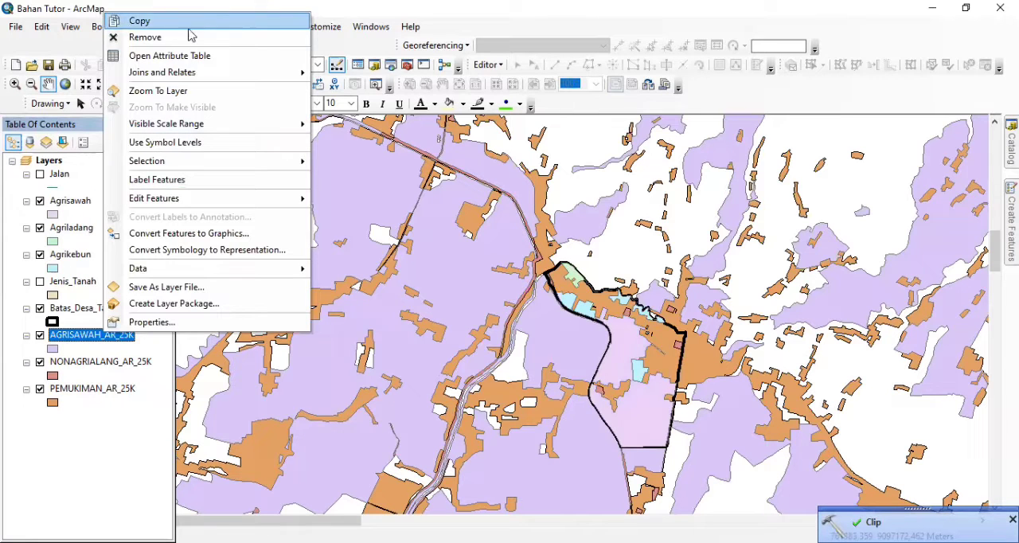
{"action": "left_click", "coordinate": [188, 43]}
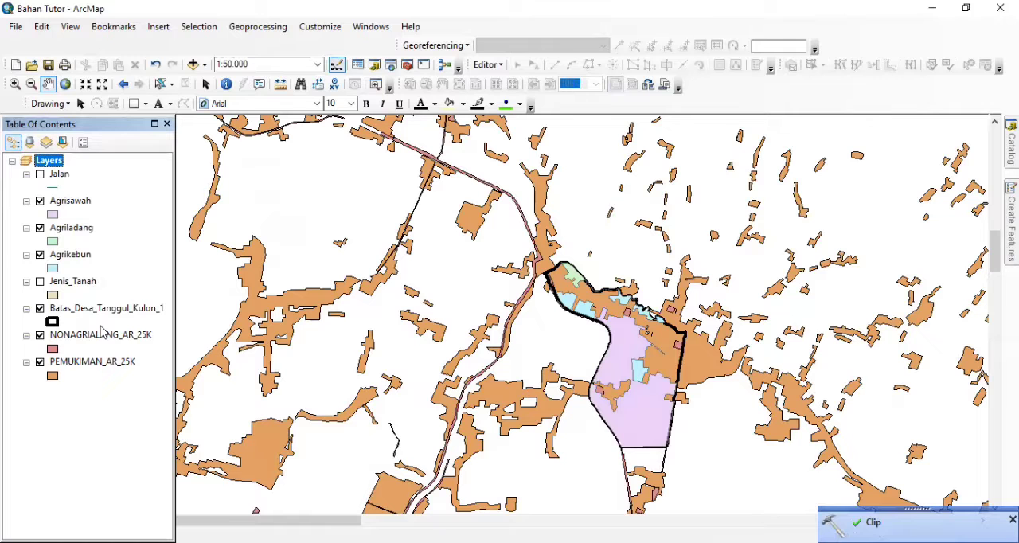
{"action": "scroll", "coordinate": [580, 377], "scroll_direction": "down", "scroll_amount": 1}
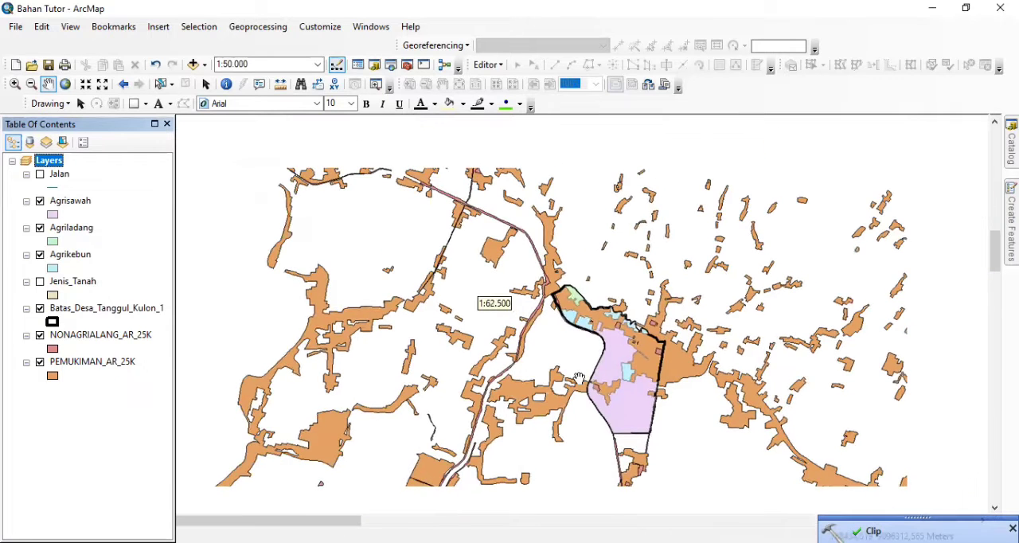
{"action": "scroll", "coordinate": [580, 378], "scroll_direction": "up", "scroll_amount": 2}
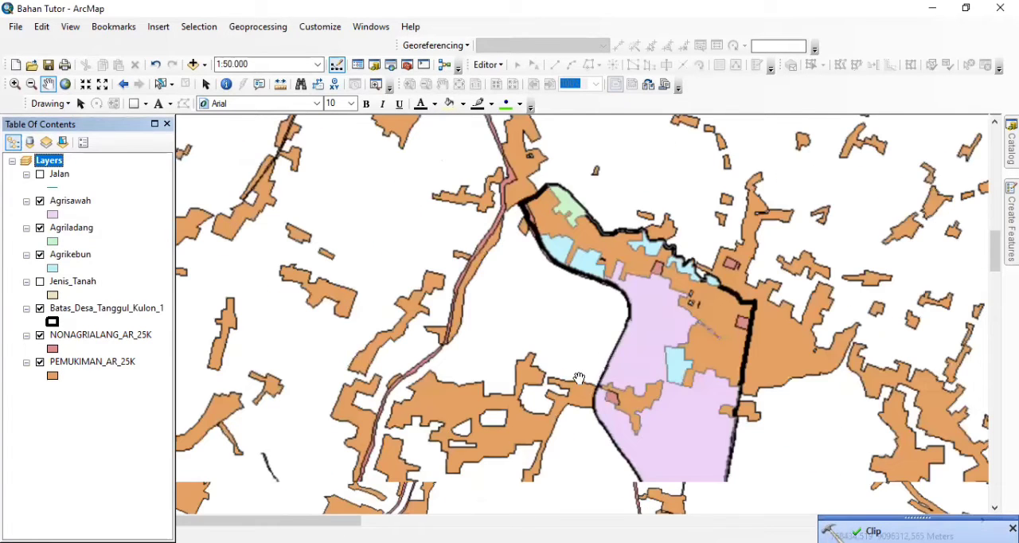
Clip NONAGRIALANG_AR_25K to Batas_Desa_Tanggul_Kulon_1, saving the output as Nonagrialang in the Geoprocessing folder
{"action": "left_click_drag", "start_coordinate": [633, 333], "coordinate": [537, 302]}
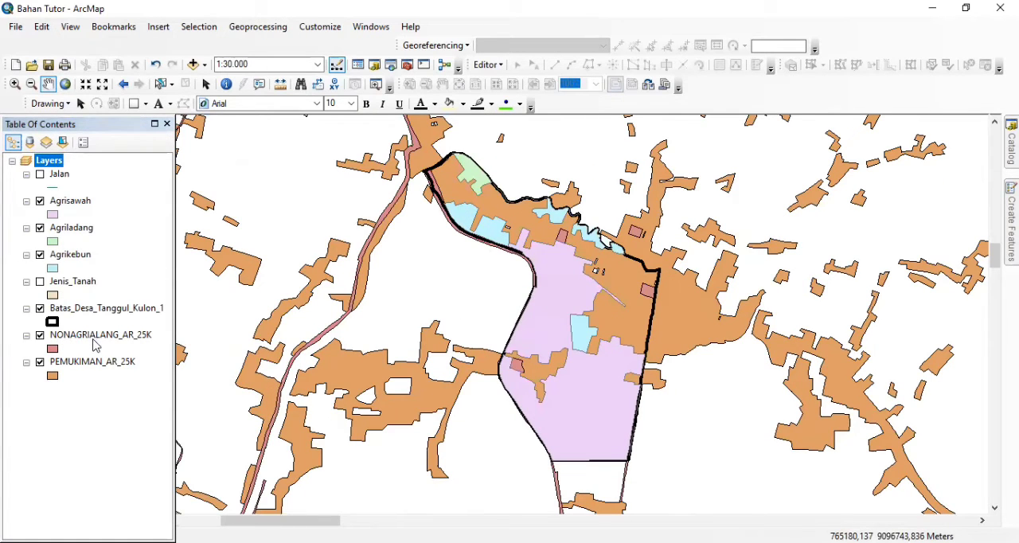
{"action": "left_click", "coordinate": [271, 32]}
{"action": "left_click", "coordinate": [271, 62]}
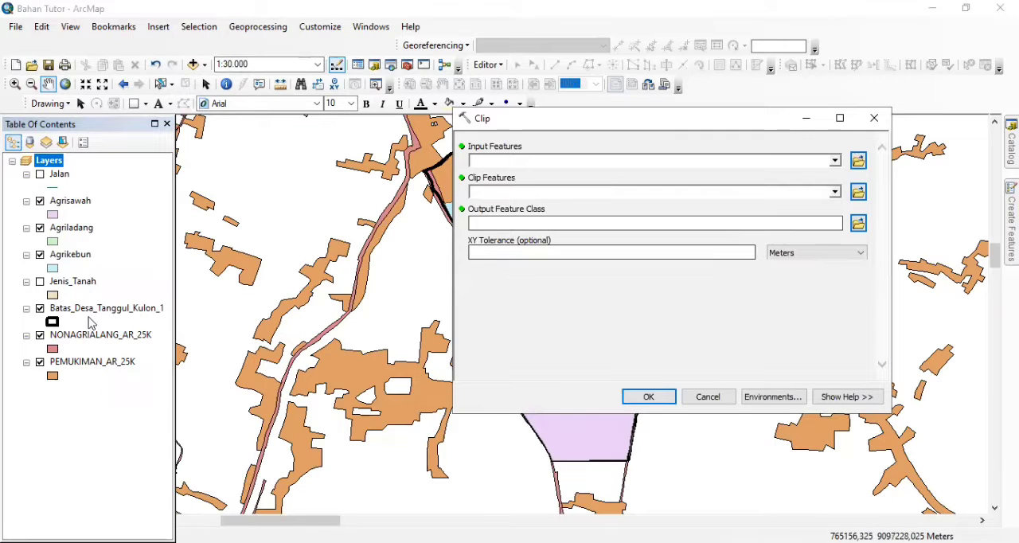
{"action": "left_click_drag", "start_coordinate": [95, 339], "coordinate": [498, 161]}
{"action": "left_click_drag", "start_coordinate": [72, 314], "coordinate": [502, 192]}
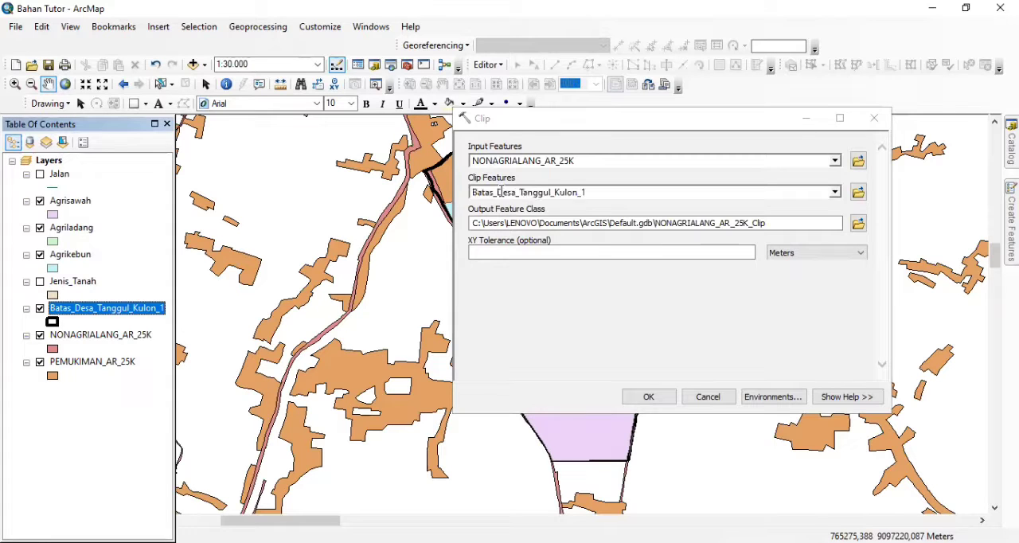
{"action": "left_click", "coordinate": [858, 226]}
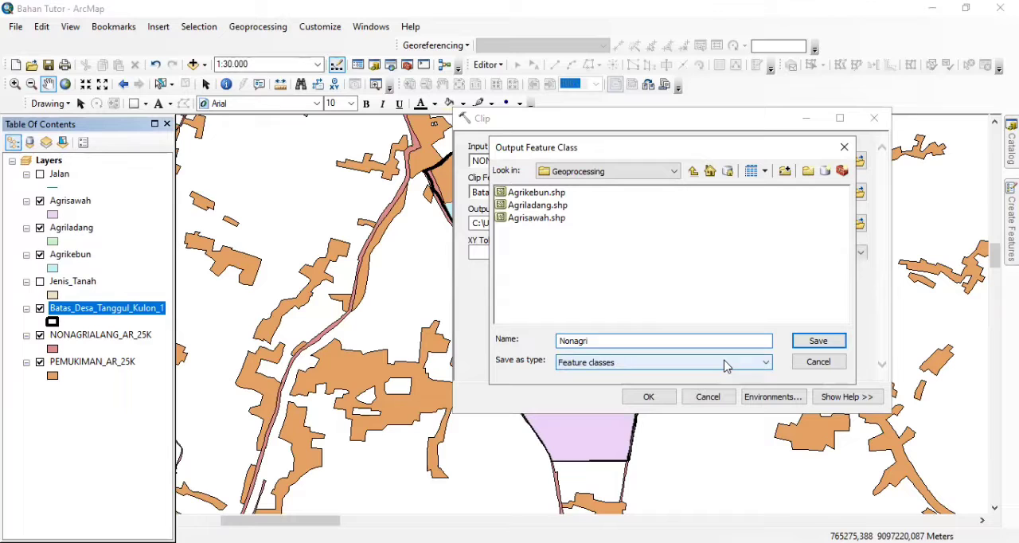
{"action": "left_click", "coordinate": [824, 342]}
{"action": "left_click", "coordinate": [653, 397]}
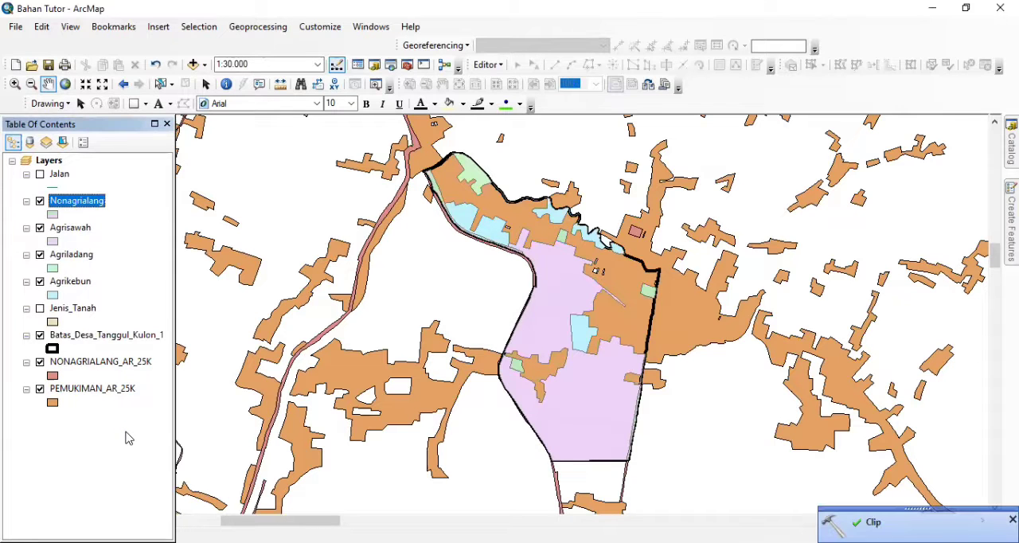
Remove the original NONAGRIALANG_AR_25K layer from the map
{"action": "right_click", "coordinate": [102, 364]}
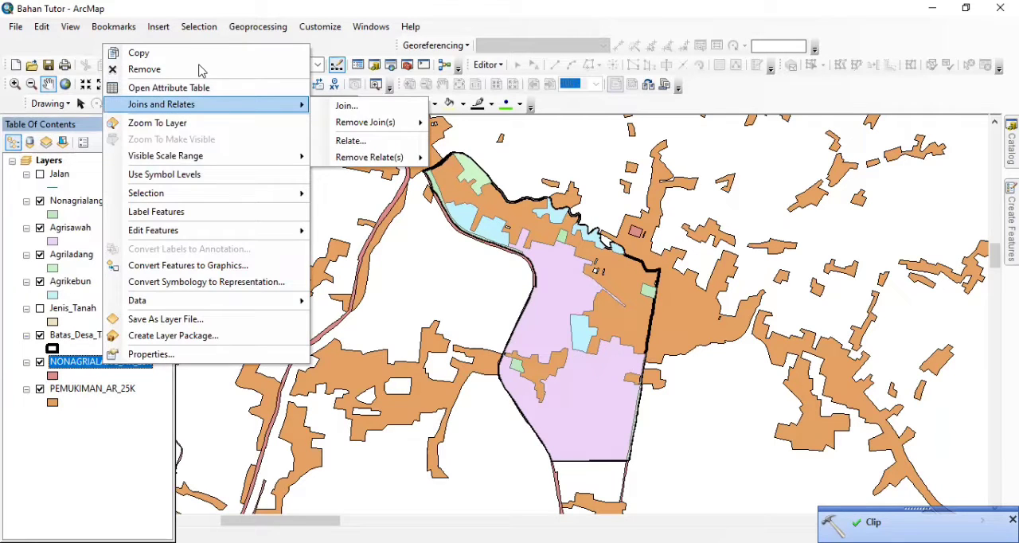
{"action": "left_click", "coordinate": [201, 71]}
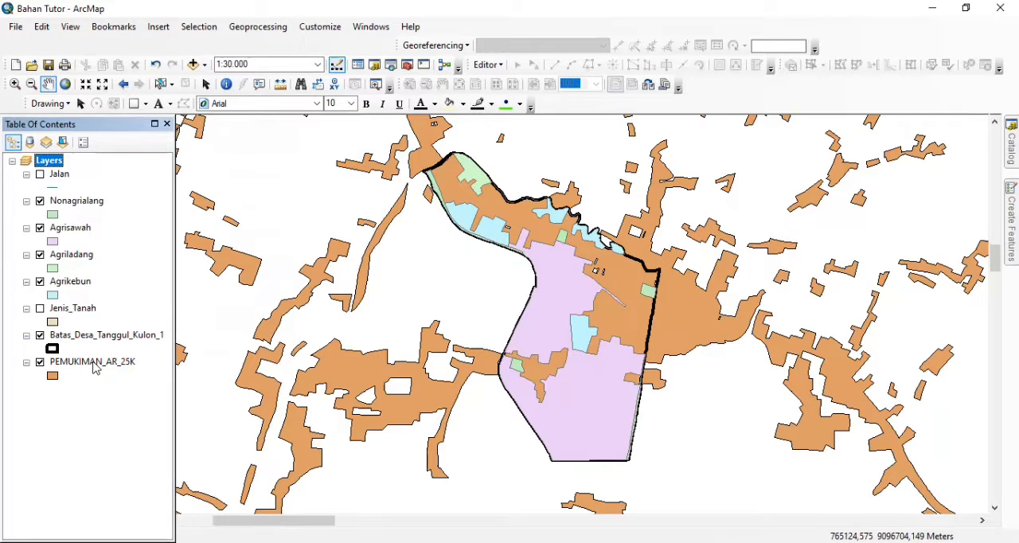
Clip PEMUKIMAN_AR_25K to Batas_Desa_Tanggul_Kulon_1, saving the output as Pemukiman in the Geoprocessing folder
{"action": "left_click", "coordinate": [277, 27]}
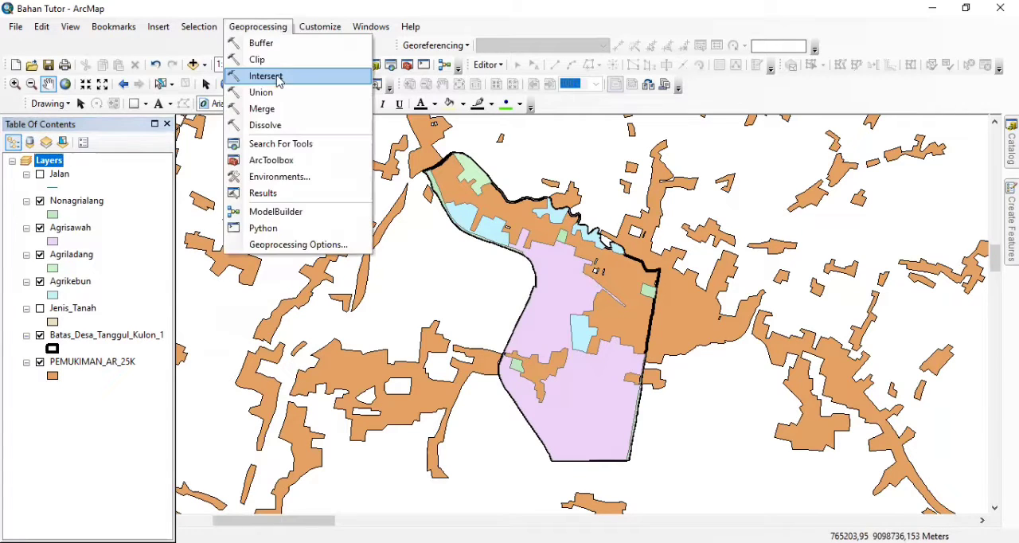
{"action": "left_click", "coordinate": [276, 60]}
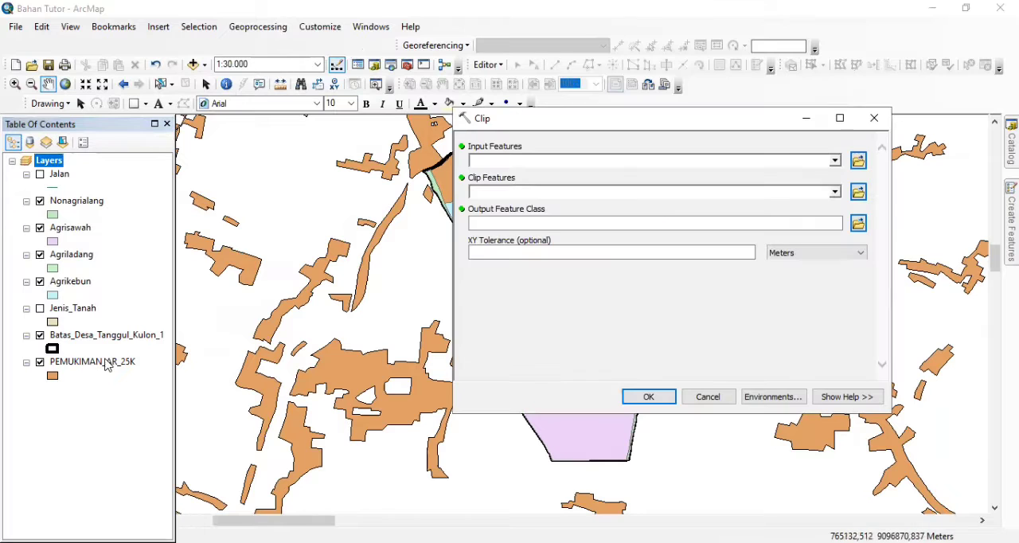
{"action": "left_click_drag", "start_coordinate": [107, 364], "coordinate": [530, 161]}
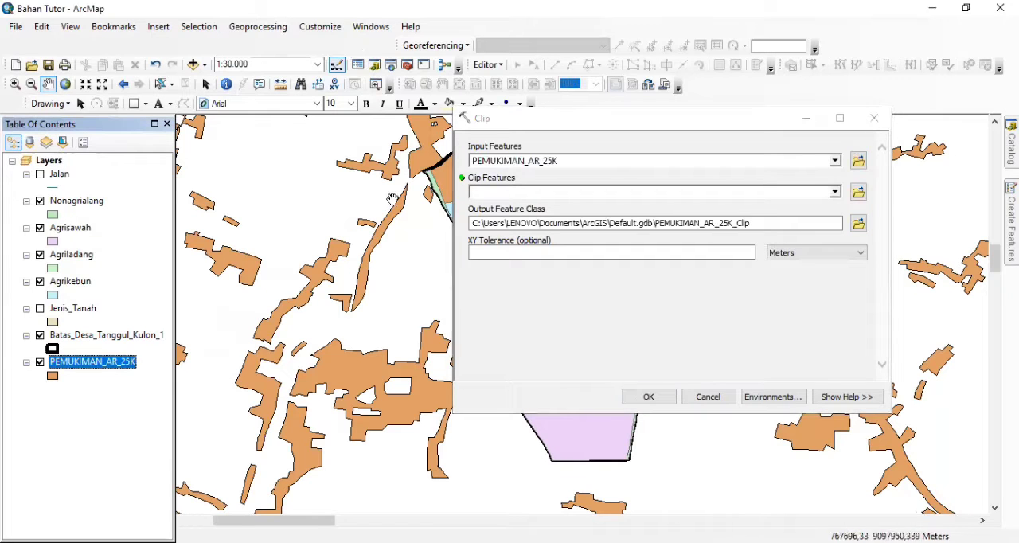
{"action": "left_click_drag", "start_coordinate": [118, 334], "coordinate": [547, 194]}
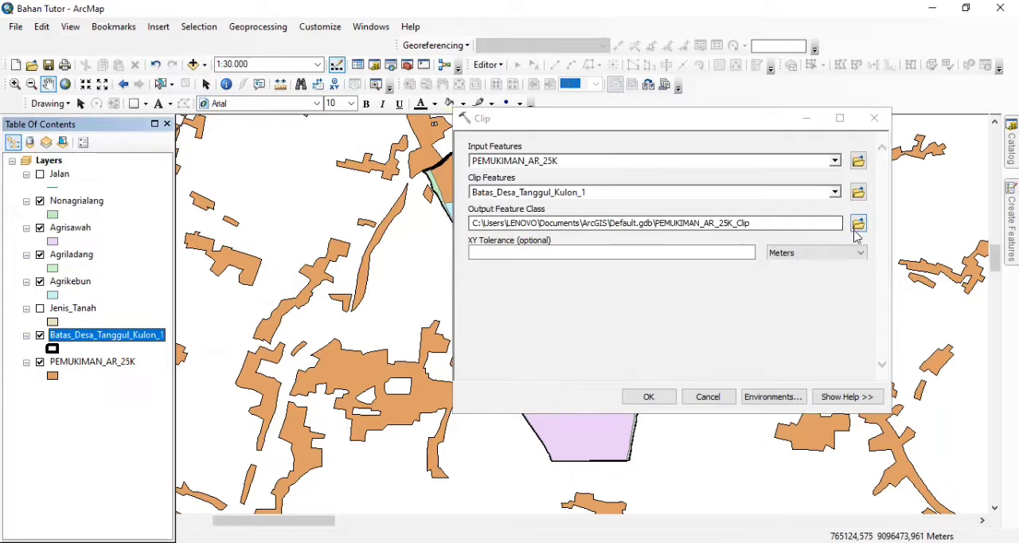
{"action": "left_click", "coordinate": [858, 228]}
{"action": "type", "text": "Pemuki"}
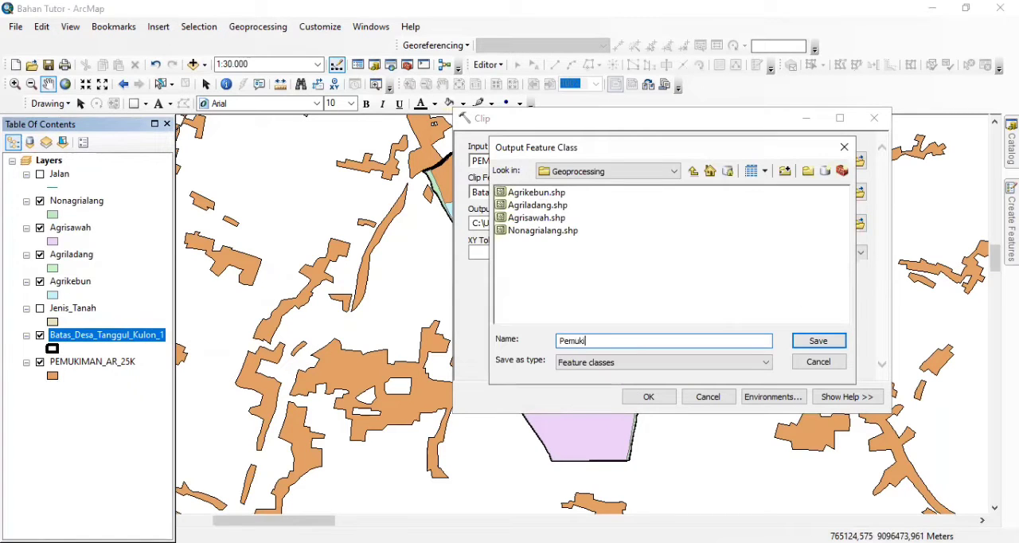
{"action": "left_click", "coordinate": [819, 341]}
{"action": "left_click", "coordinate": [663, 395]}
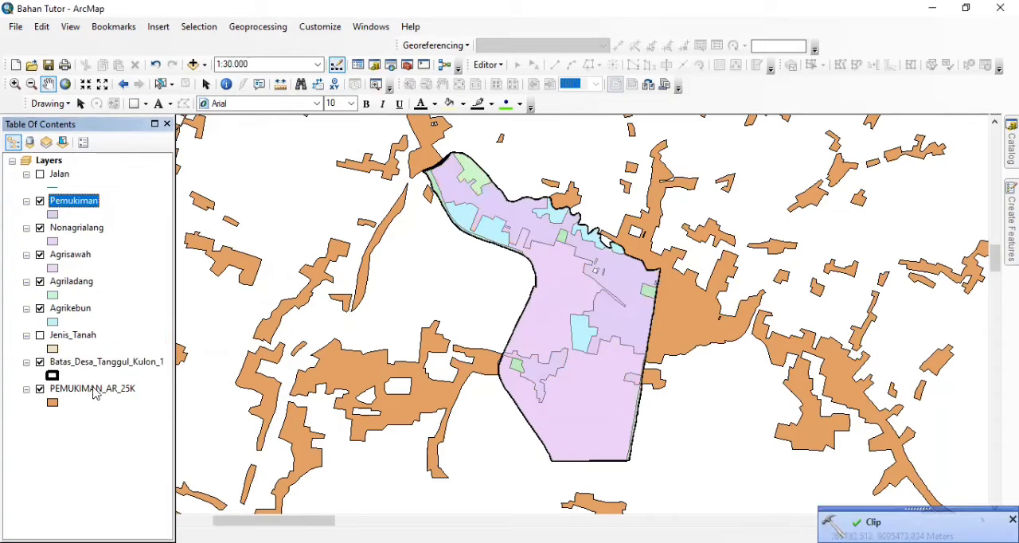
Remove the original PEMUKIMAN_AR_25K layer from the map
{"action": "right_click", "coordinate": [94, 391]}
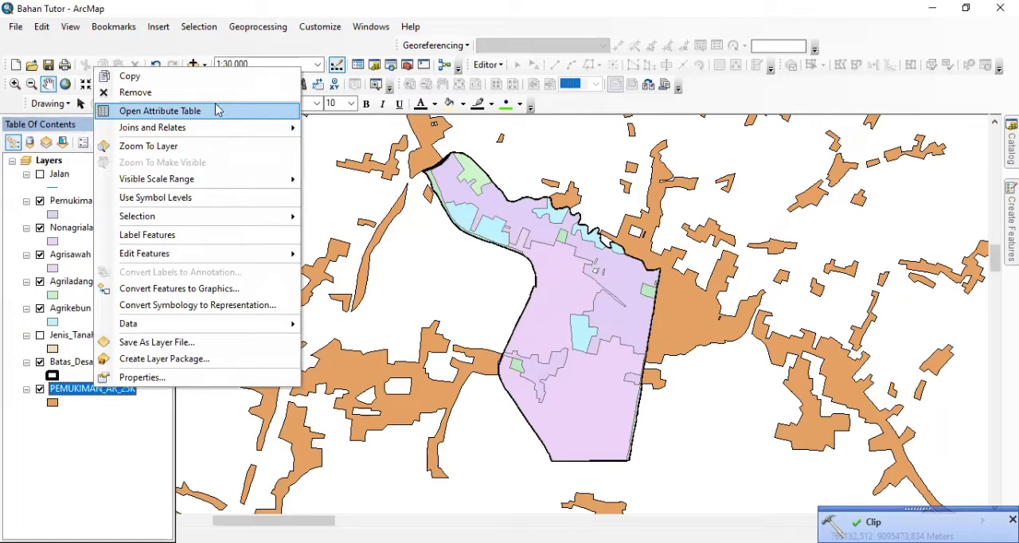
{"action": "left_click", "coordinate": [218, 93]}
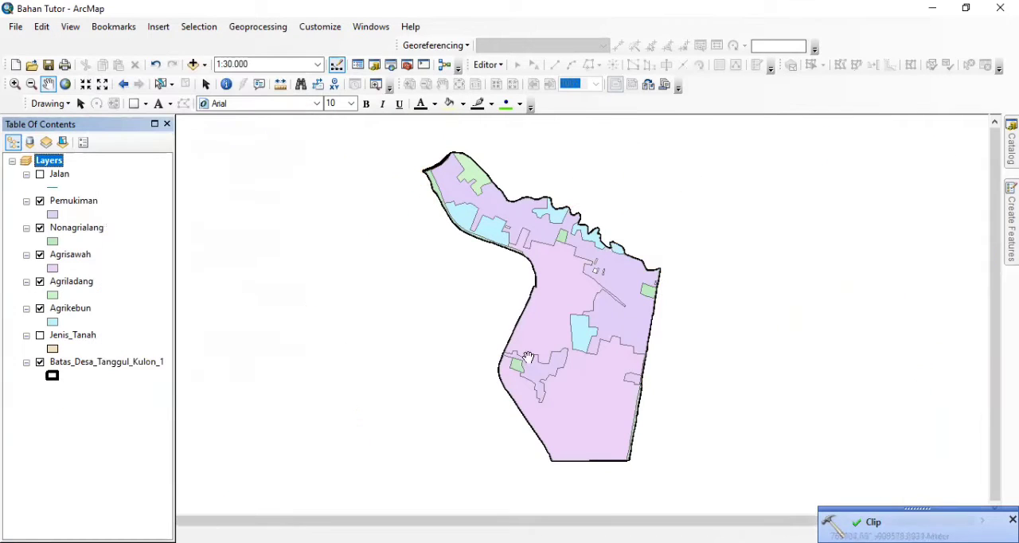
Examine the clipped land-use layers inside the village boundary at several map scales
{"action": "scroll", "coordinate": [730, 364], "scroll_direction": "down", "scroll_amount": 2}
{"action": "scroll", "coordinate": [729, 366], "scroll_direction": "up", "scroll_amount": 2}
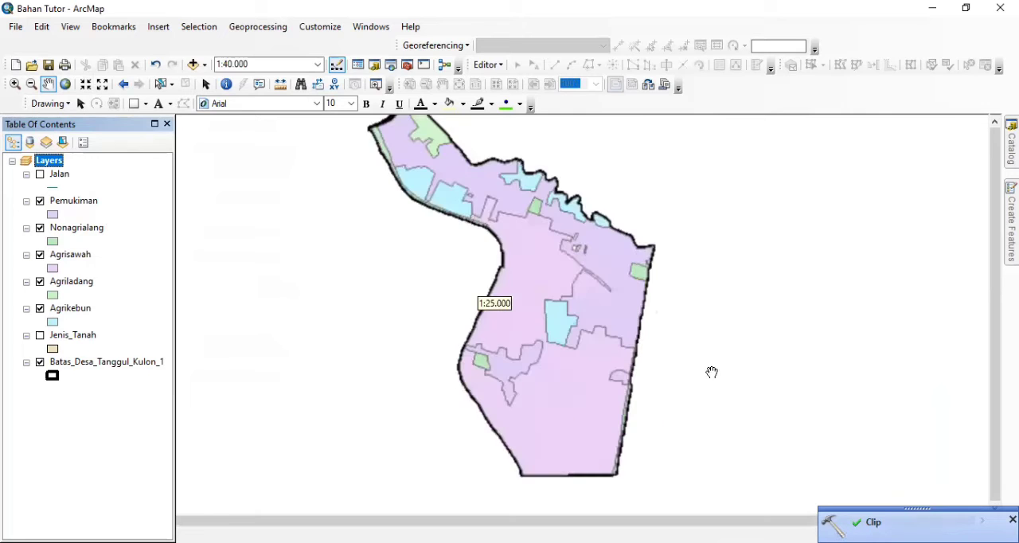
{"action": "scroll", "coordinate": [712, 372], "scroll_direction": "down", "scroll_amount": 1}
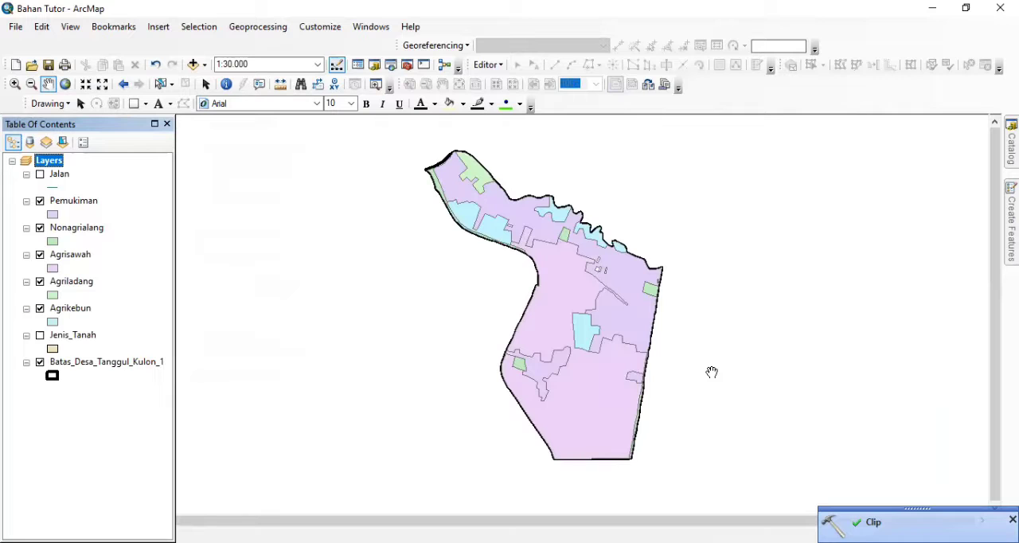
{"action": "scroll", "coordinate": [693, 376], "scroll_direction": "down", "scroll_amount": 4}
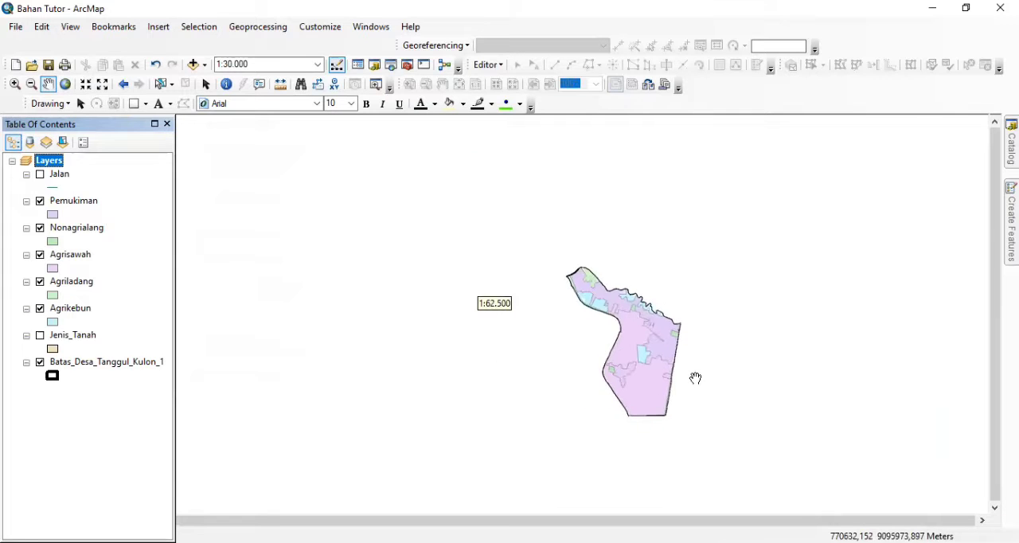
{"action": "scroll", "coordinate": [695, 378], "scroll_direction": "down", "scroll_amount": 4}
{"action": "scroll", "coordinate": [695, 377], "scroll_direction": "up", "scroll_amount": 5}
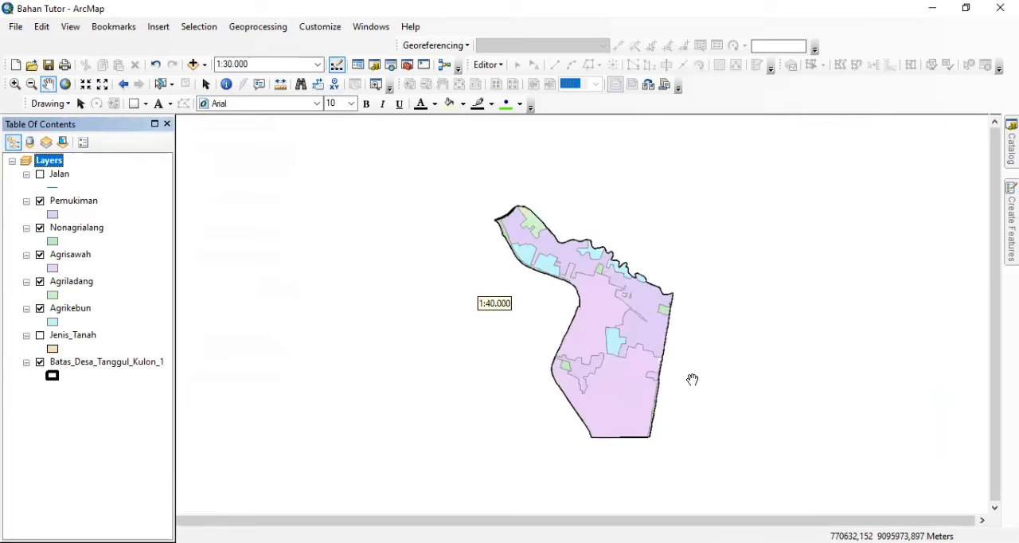
{"action": "scroll", "coordinate": [692, 380], "scroll_direction": "up", "scroll_amount": 3}
{"action": "scroll", "coordinate": [690, 382], "scroll_direction": "down", "scroll_amount": 2}
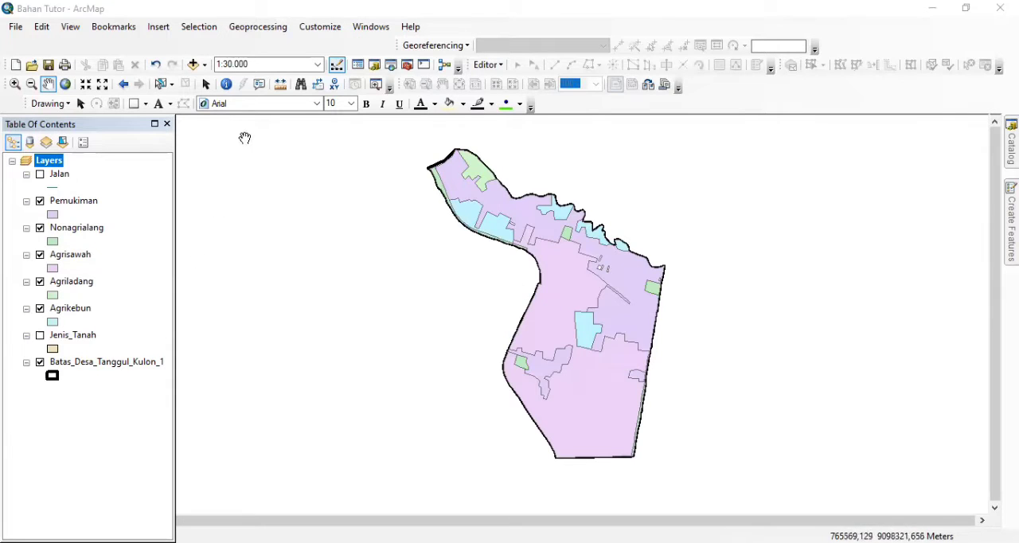
Move the Jalan and Jenis_Tanah layers below Batas_Desa_Tanggul_Kulon_1 in the layer order
{"action": "left_click_drag", "start_coordinate": [57, 180], "coordinate": [51, 434]}
{"action": "left_click_drag", "start_coordinate": [76, 310], "coordinate": [70, 399]}
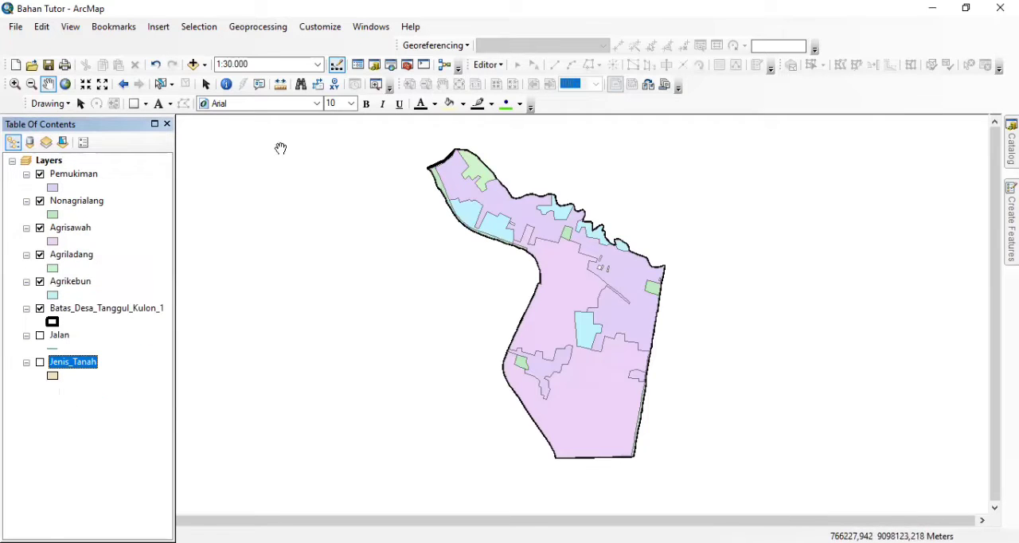
{"action": "left_click", "coordinate": [245, 30]}
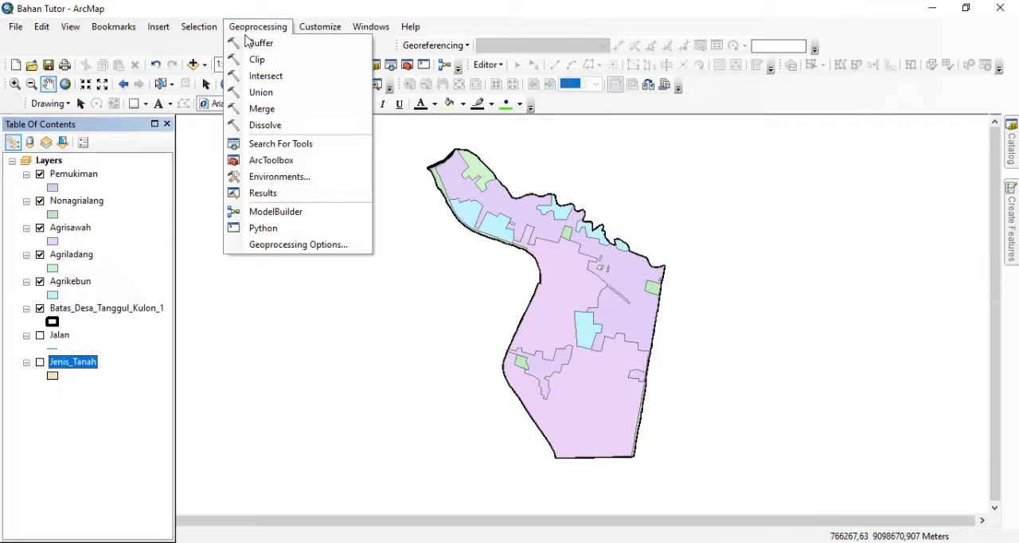
{"action": "left_click", "coordinate": [71, 455]}
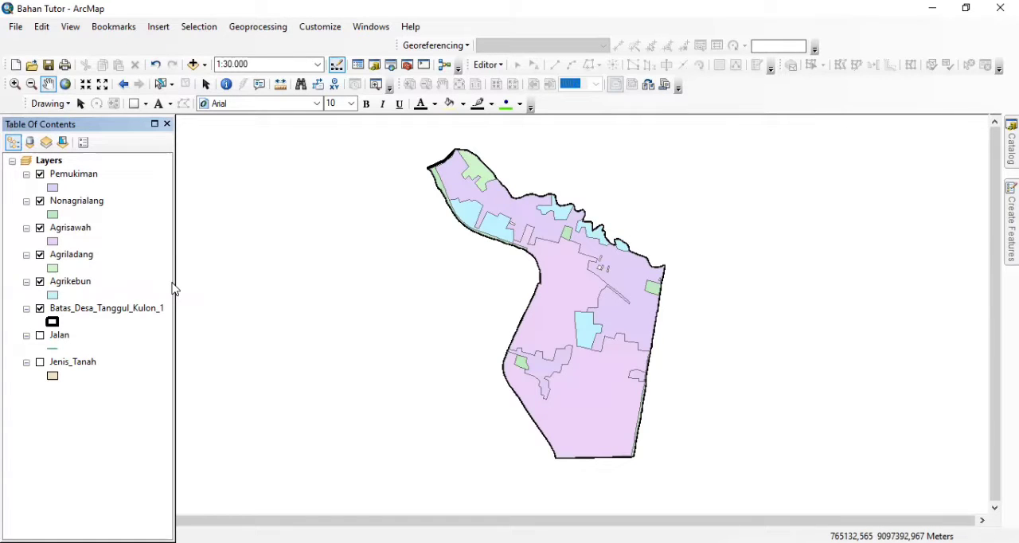
Set up a Merge with Pemukiman, Nonagrialang, Agrisawah, Agriladang and Agrikebun as the input datasets
{"action": "left_click", "coordinate": [257, 30]}
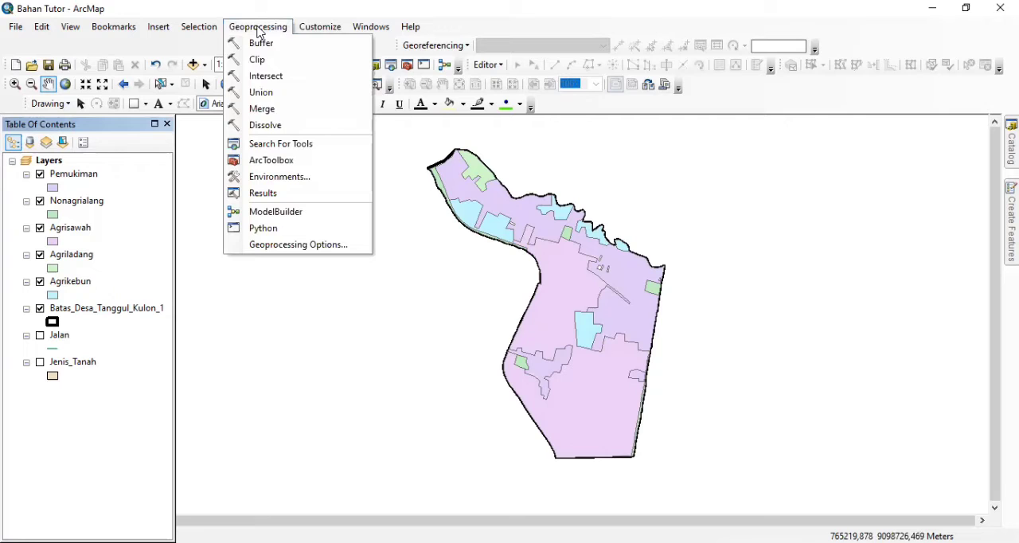
{"action": "left_click", "coordinate": [255, 111]}
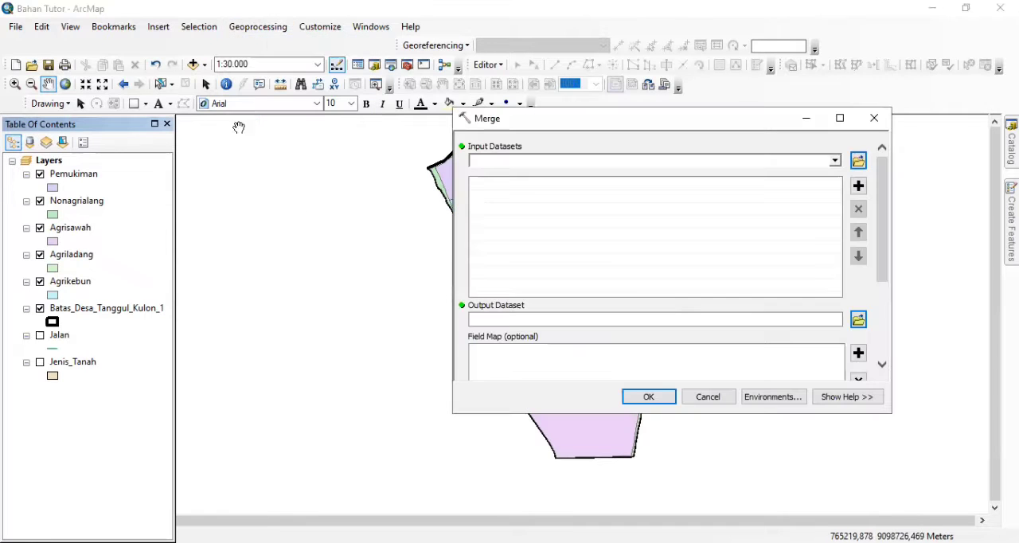
{"action": "left_click", "coordinate": [76, 173]}
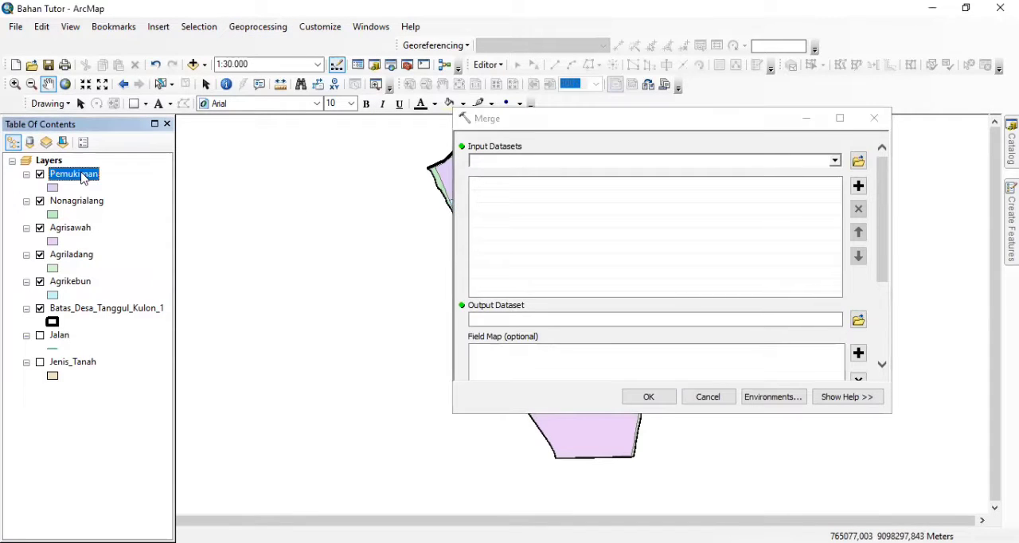
{"action": "left_click", "coordinate": [80, 201], "text": "ctrl"}
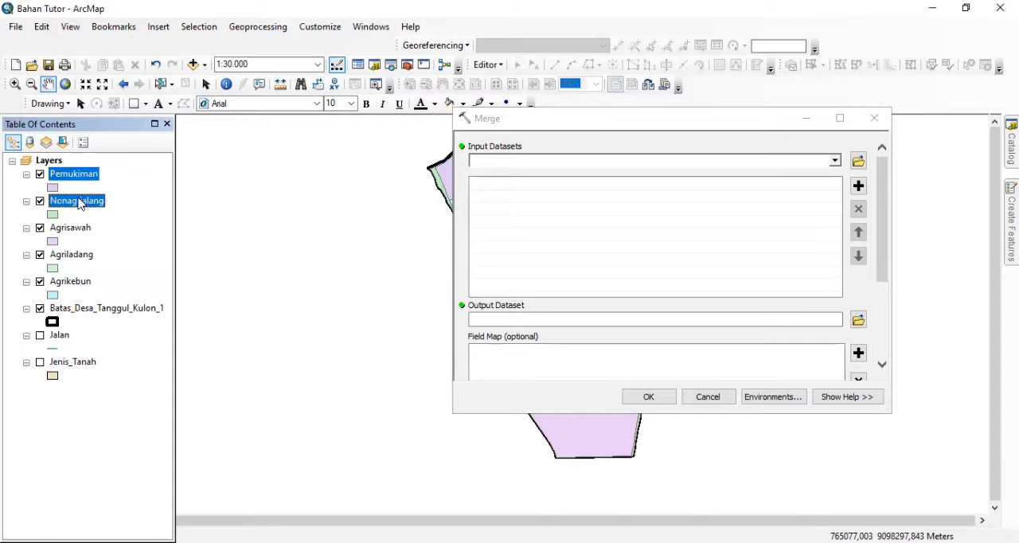
{"action": "left_click", "coordinate": [70, 231], "text": "ctrl"}
{"action": "left_click", "coordinate": [73, 255], "text": "ctrl"}
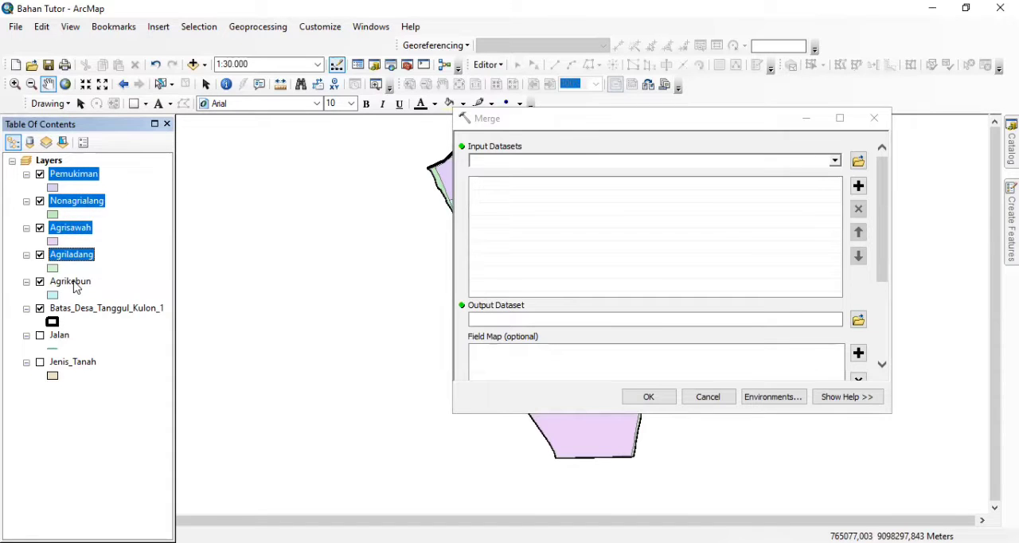
{"action": "left_click", "coordinate": [75, 282], "text": "ctrl"}
{"action": "left_click_drag", "start_coordinate": [60, 176], "coordinate": [505, 213]}
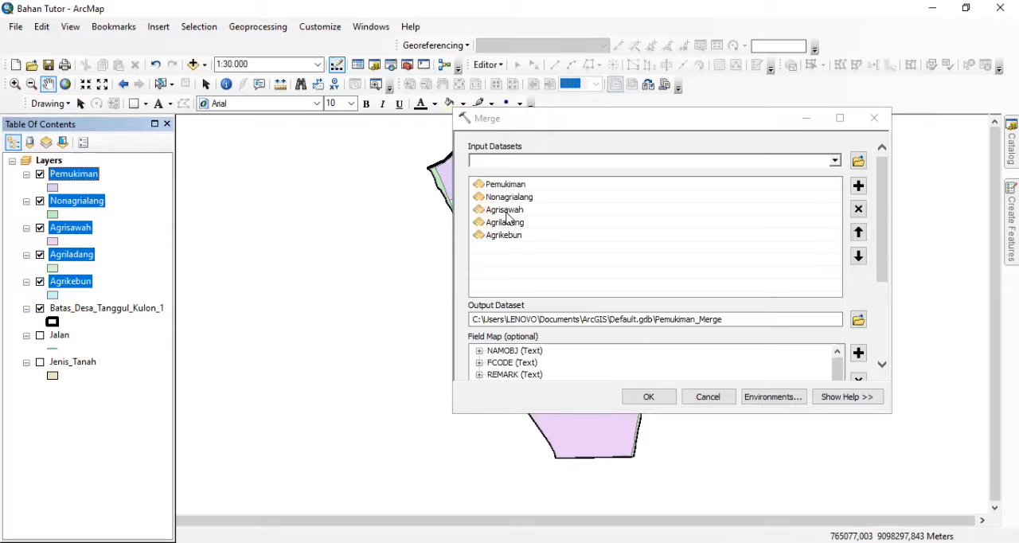
Run the merge, saving the output dataset as Penggunaan Lahan in the Geoprocessing folder
{"action": "left_click", "coordinate": [857, 320]}
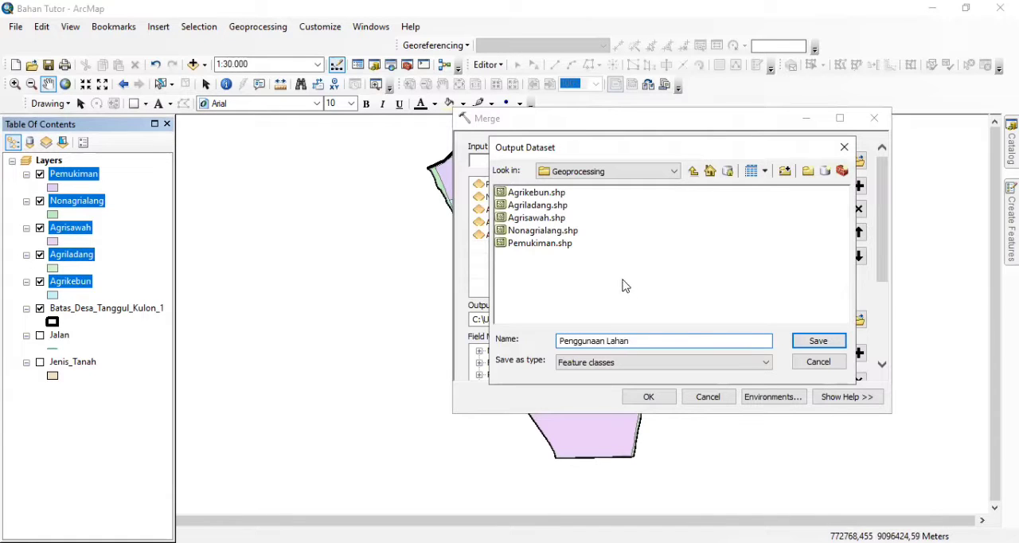
{"action": "left_click", "coordinate": [821, 343]}
{"action": "left_click", "coordinate": [647, 397]}
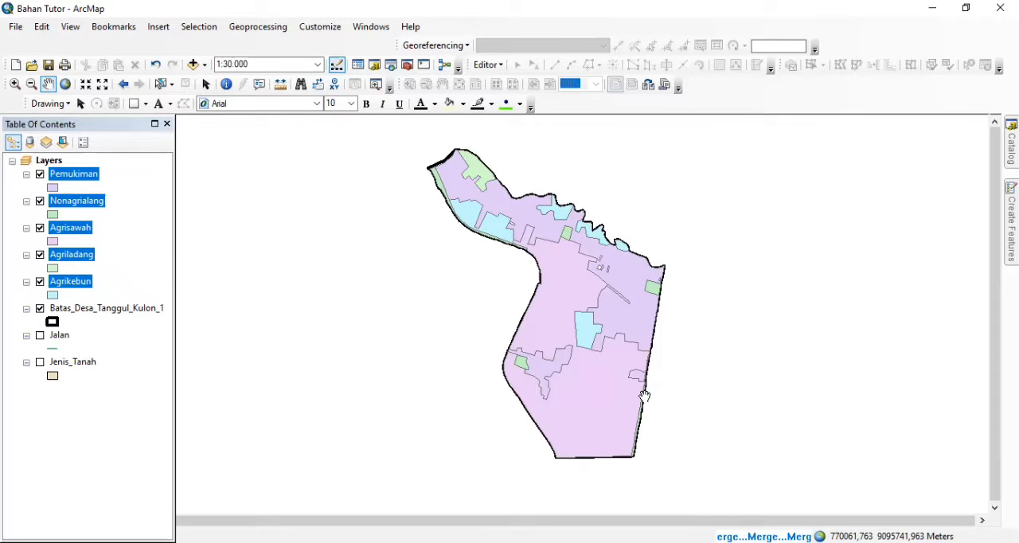
Toggle Penggunaan Lahan to compare it, and hide the Pemukiman, Nonagrialang, Agrisawah, Agriladang and Agrikebun layers
{"action": "left_click", "coordinate": [40, 174]}
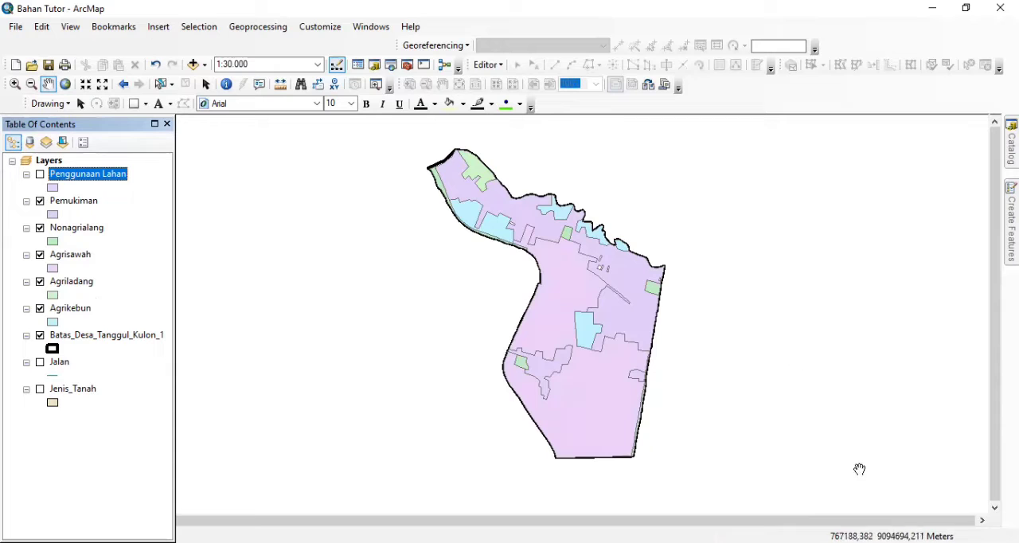
{"action": "left_click", "coordinate": [40, 174]}
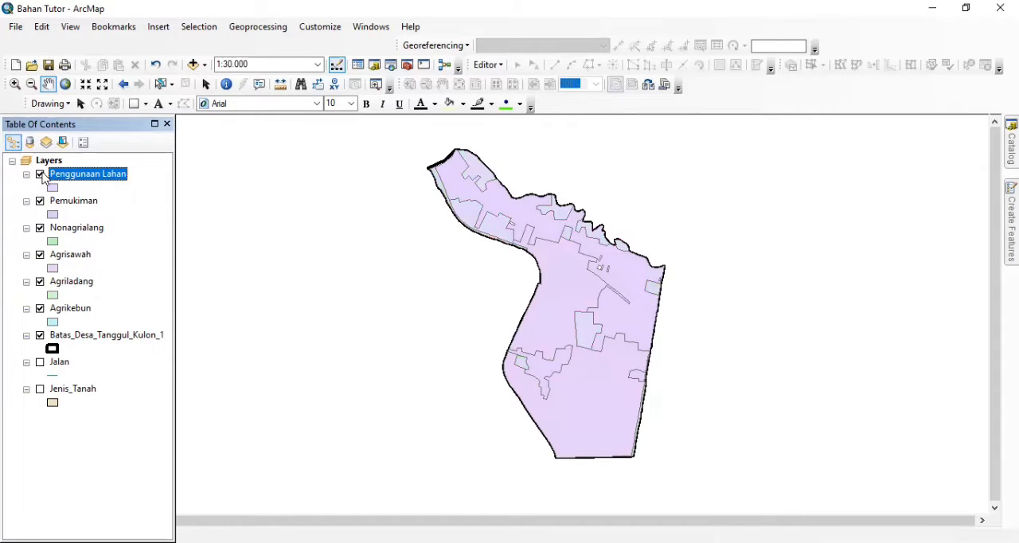
{"action": "left_click", "coordinate": [40, 202]}
{"action": "left_click", "coordinate": [40, 228]}
{"action": "left_click", "coordinate": [41, 256]}
{"action": "left_click", "coordinate": [41, 282]}
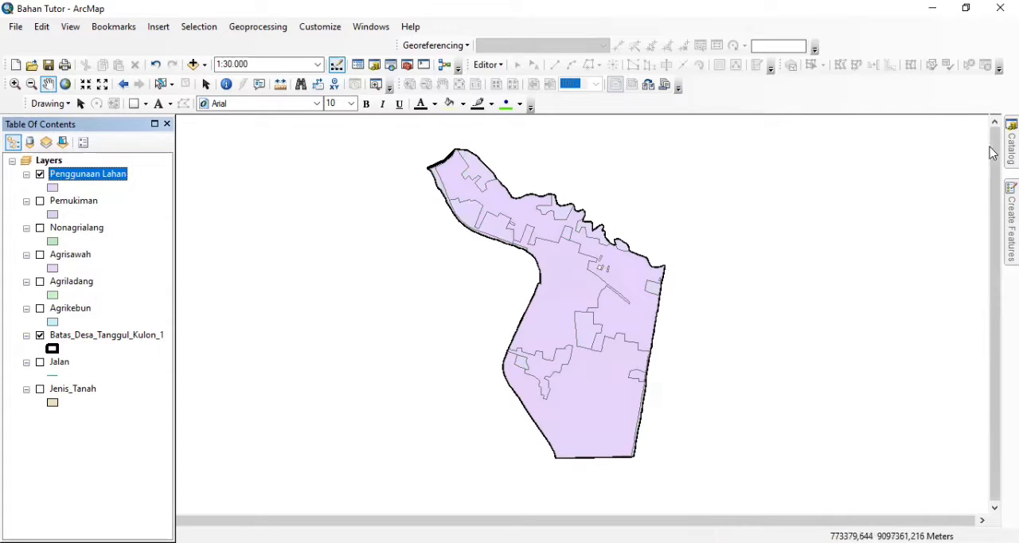
Review the land-use records in the attribute table of the Penggunaan Lahan layer, through to the last row
{"action": "scroll", "coordinate": [715, 316], "scroll_direction": "up", "scroll_amount": 3}
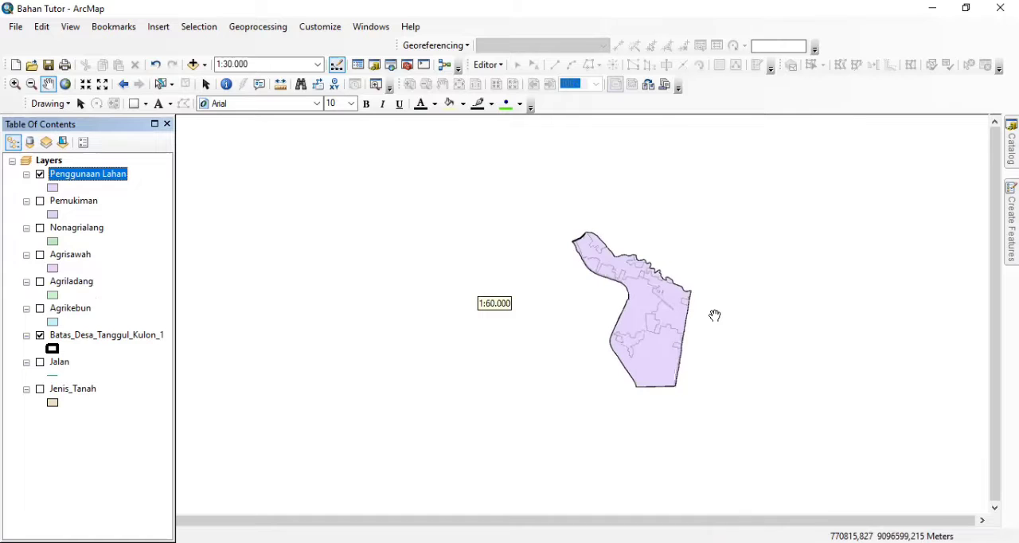
{"action": "scroll", "coordinate": [715, 316], "scroll_direction": "down", "scroll_amount": 1}
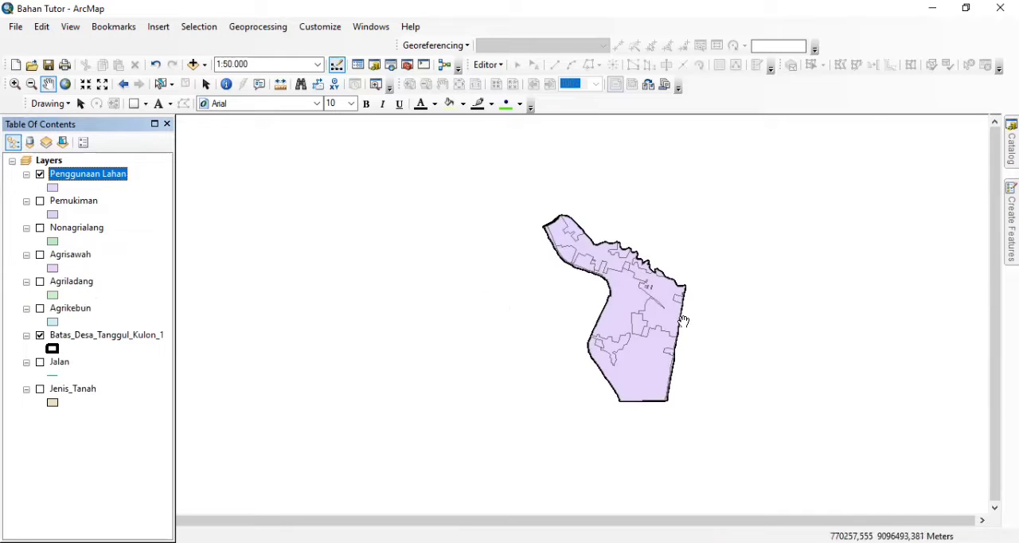
{"action": "scroll", "coordinate": [681, 319], "scroll_direction": "down", "scroll_amount": 2}
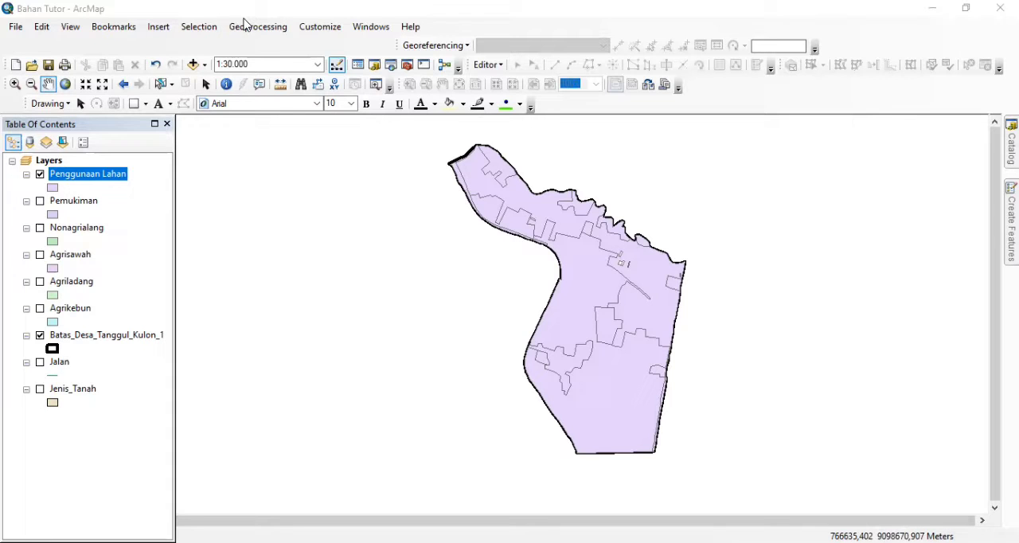
{"action": "right_click", "coordinate": [115, 176]}
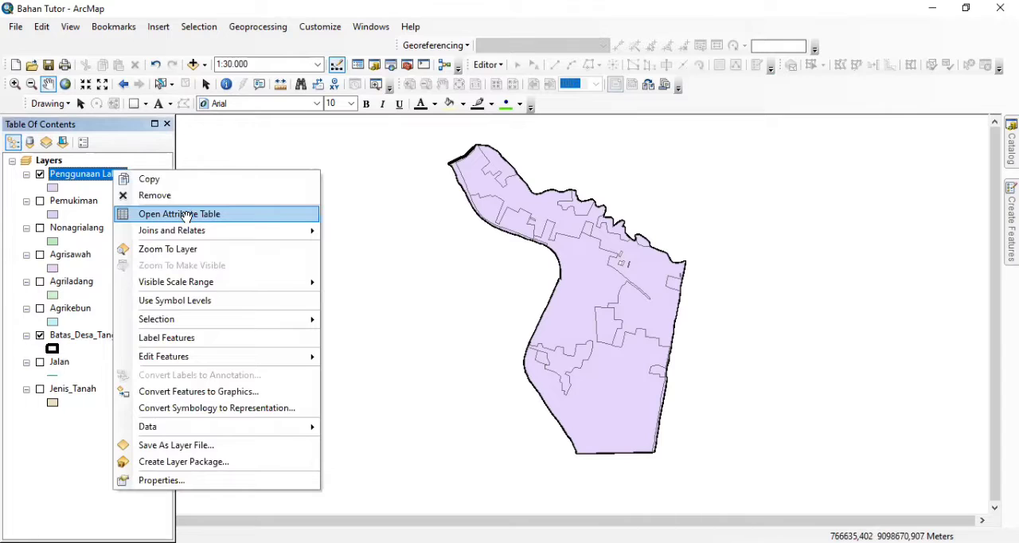
{"action": "left_click", "coordinate": [188, 216]}
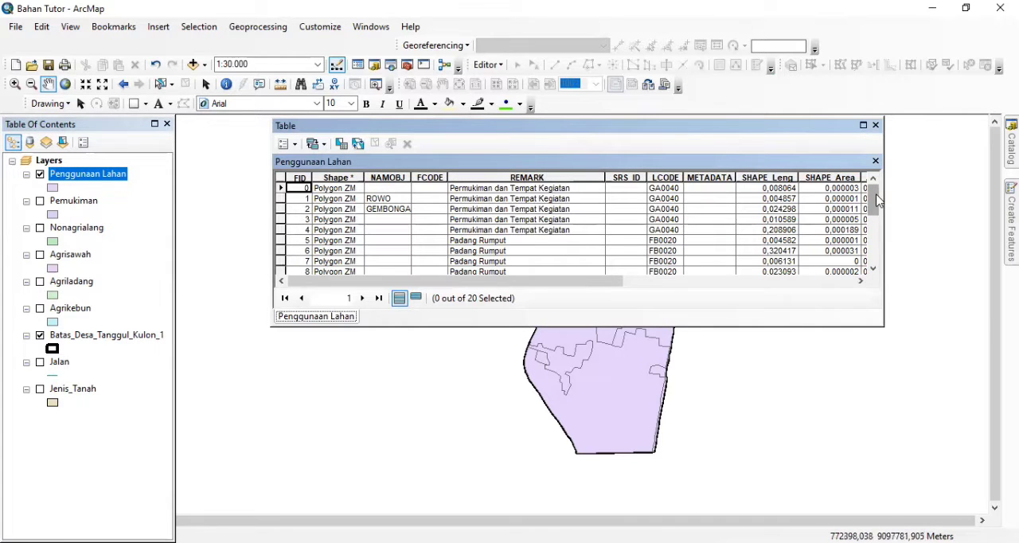
{"action": "left_click_drag", "start_coordinate": [877, 194], "coordinate": [869, 248]}
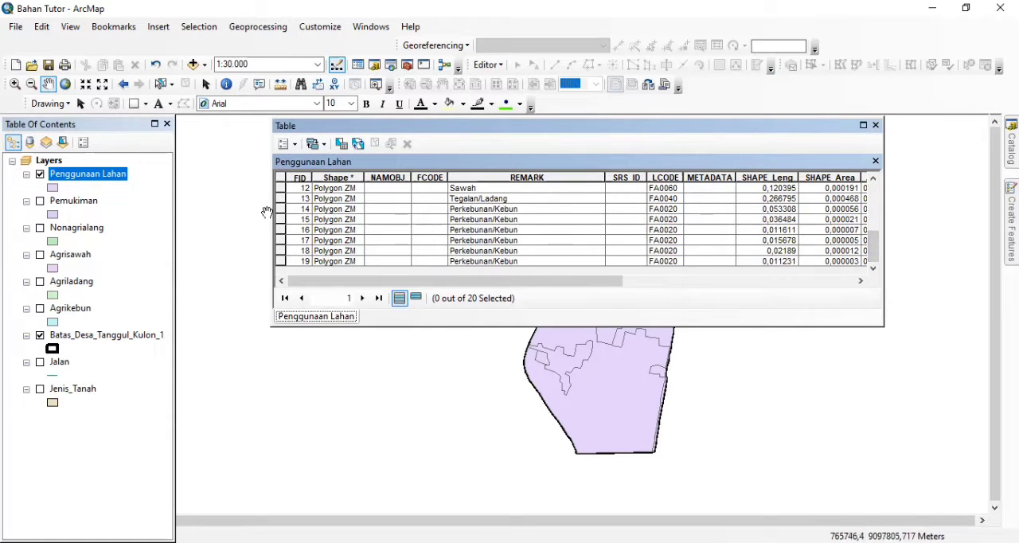
{"action": "left_click", "coordinate": [876, 126]}
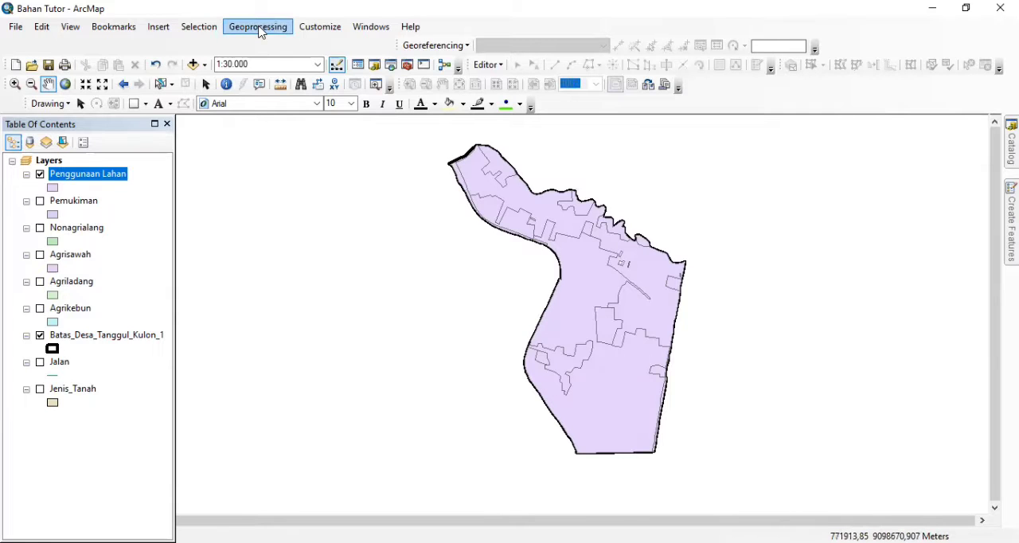
Set up a Dissolve of the Penggunaan Lahan layer with REMARK as the dissolve field, checking the layer's attribute table for the field
{"action": "left_click", "coordinate": [260, 30]}
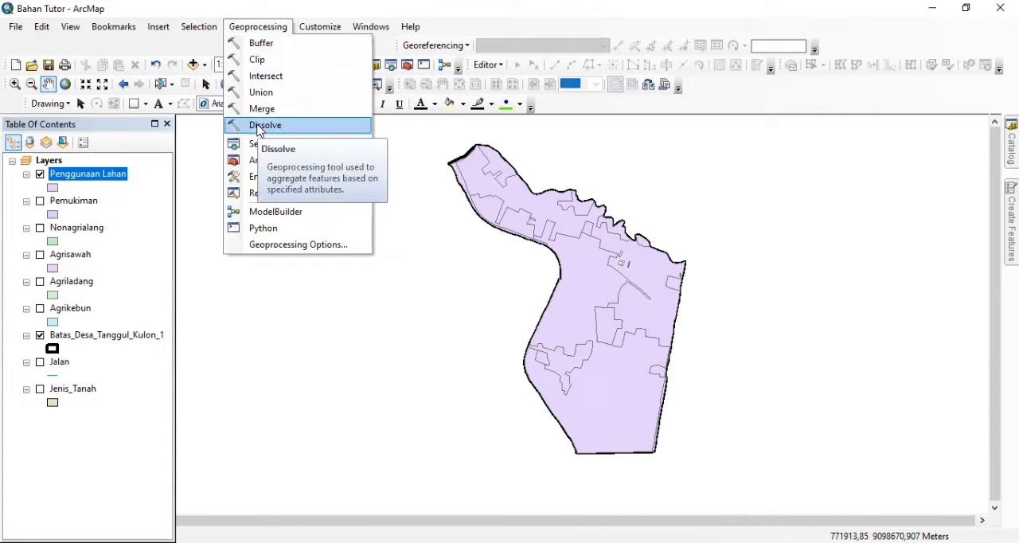
{"action": "left_click", "coordinate": [259, 126]}
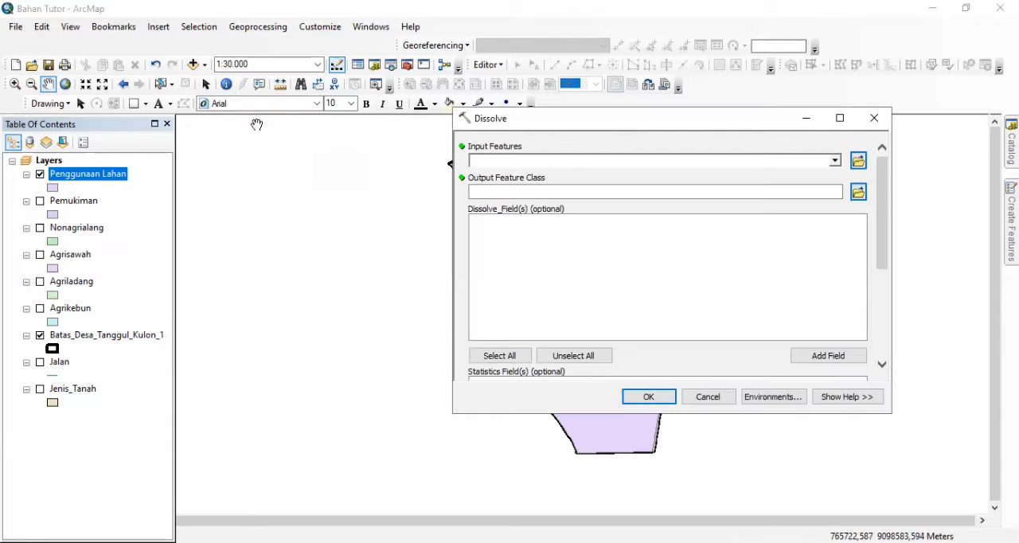
{"action": "left_click_drag", "start_coordinate": [100, 175], "coordinate": [501, 159]}
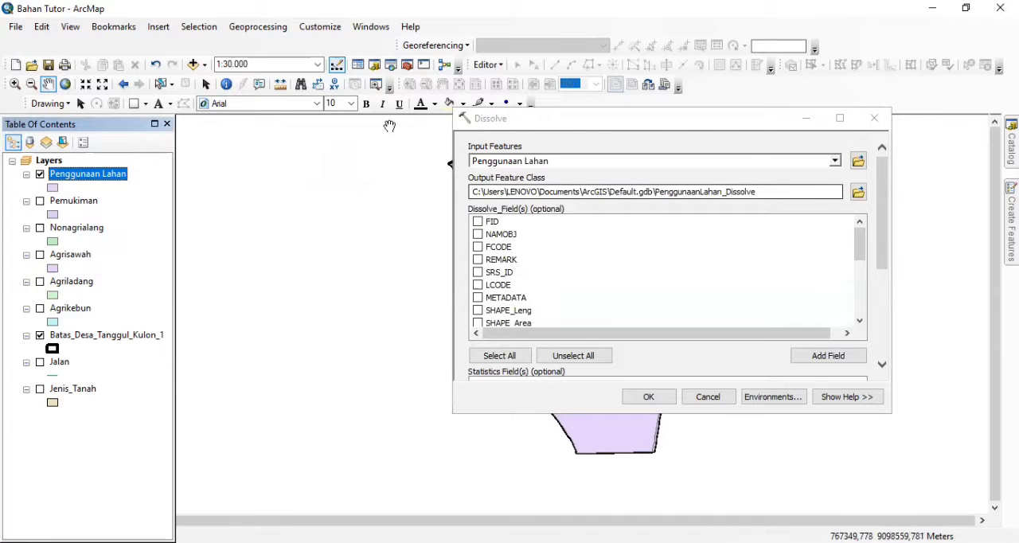
{"action": "right_click", "coordinate": [85, 181]}
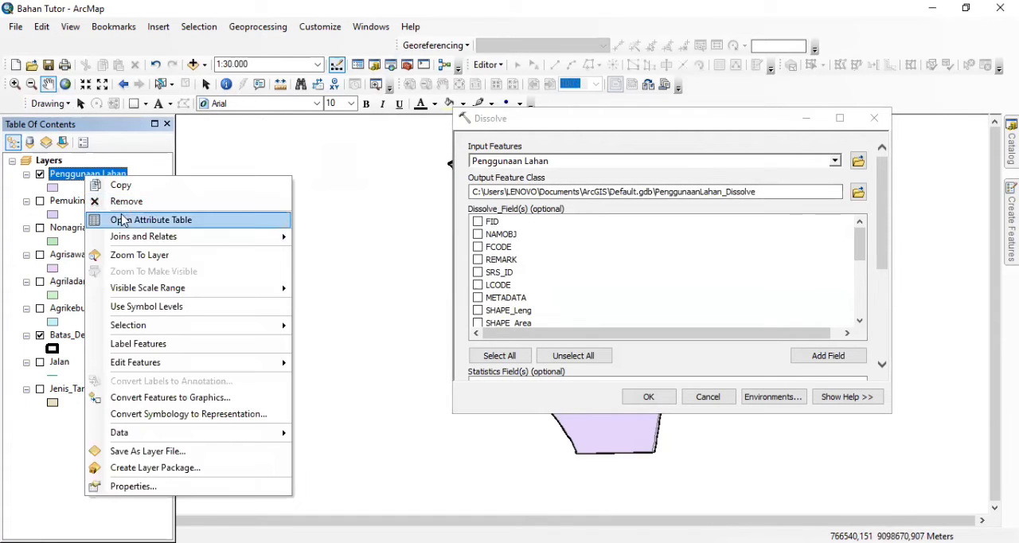
{"action": "key", "text": "Return"}
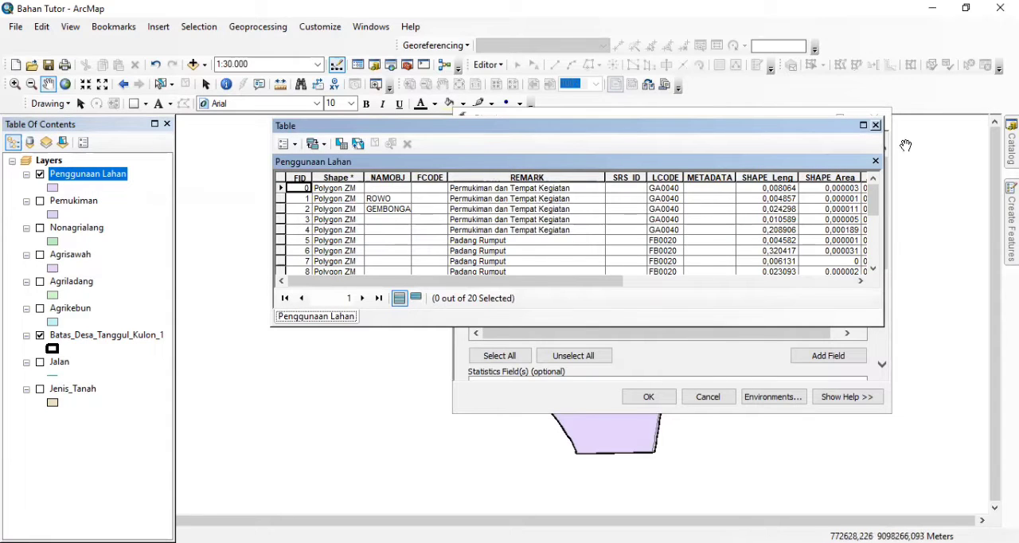
{"action": "left_click", "coordinate": [876, 126]}
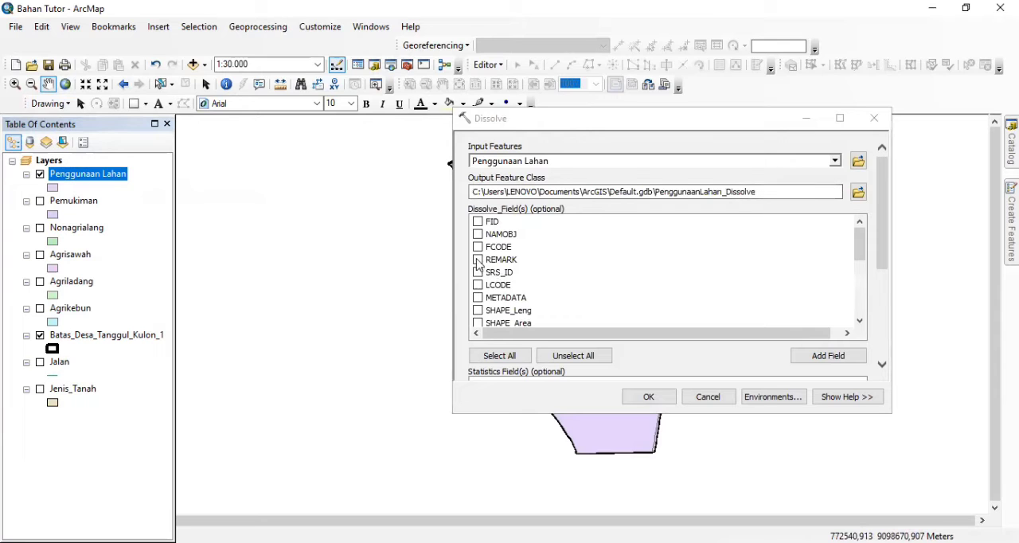
{"action": "left_click", "coordinate": [478, 260]}
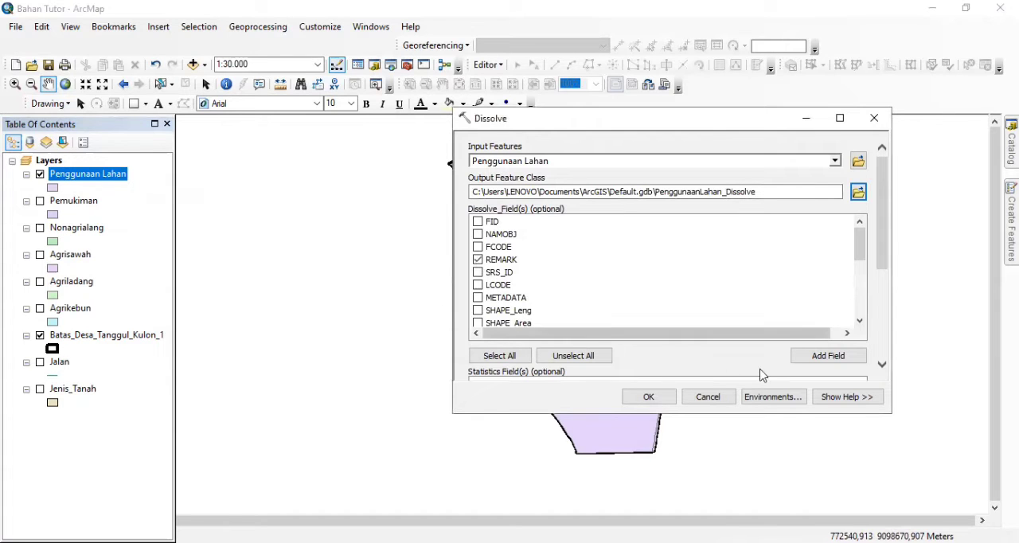
Run the dissolve, saving the output feature class as Dissolve in the Geoprocessing folder
{"action": "left_click", "coordinate": [858, 191]}
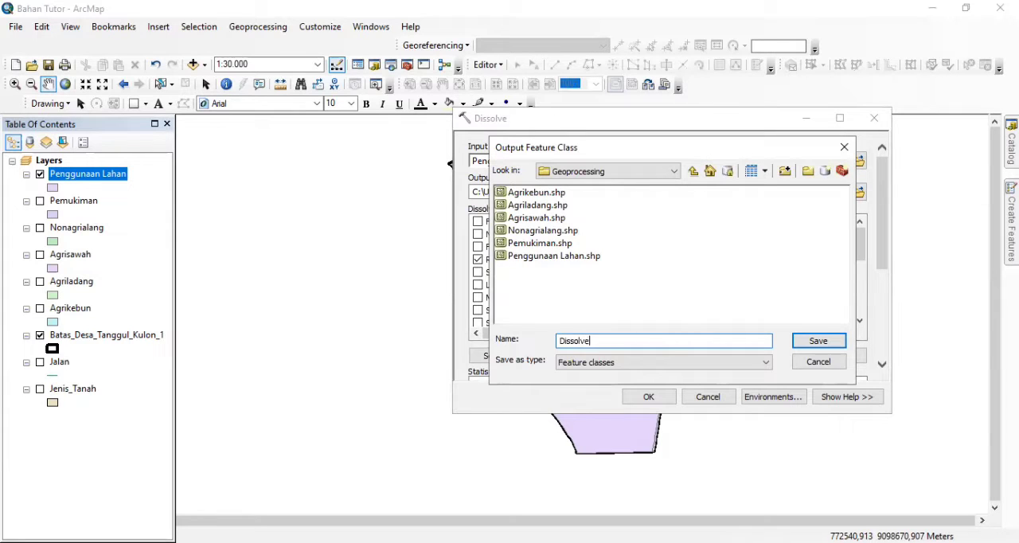
{"action": "left_click", "coordinate": [817, 345]}
{"action": "left_click", "coordinate": [649, 398]}
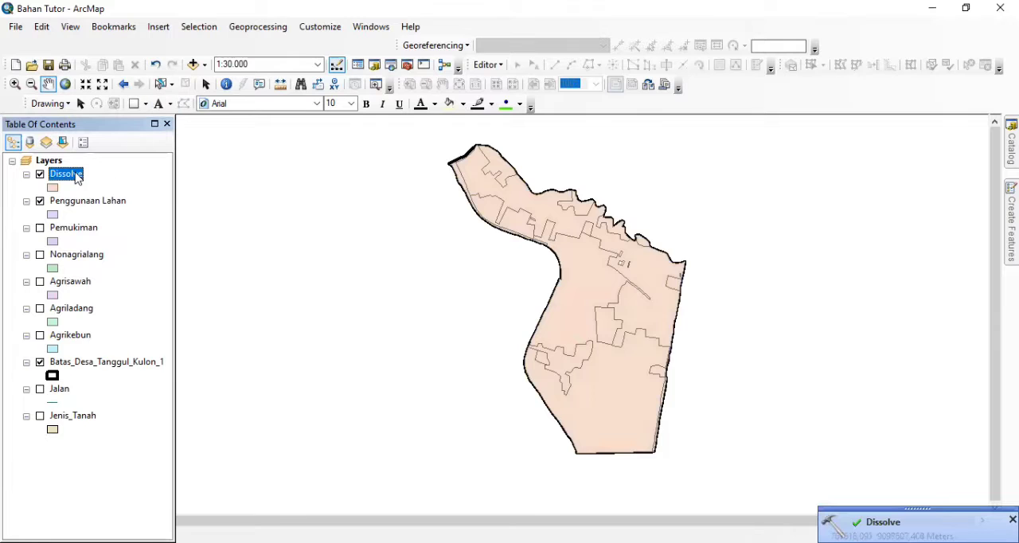
Review the records in the attribute table of the Dissolve layer, then close the table
{"action": "right_click", "coordinate": [77, 176]}
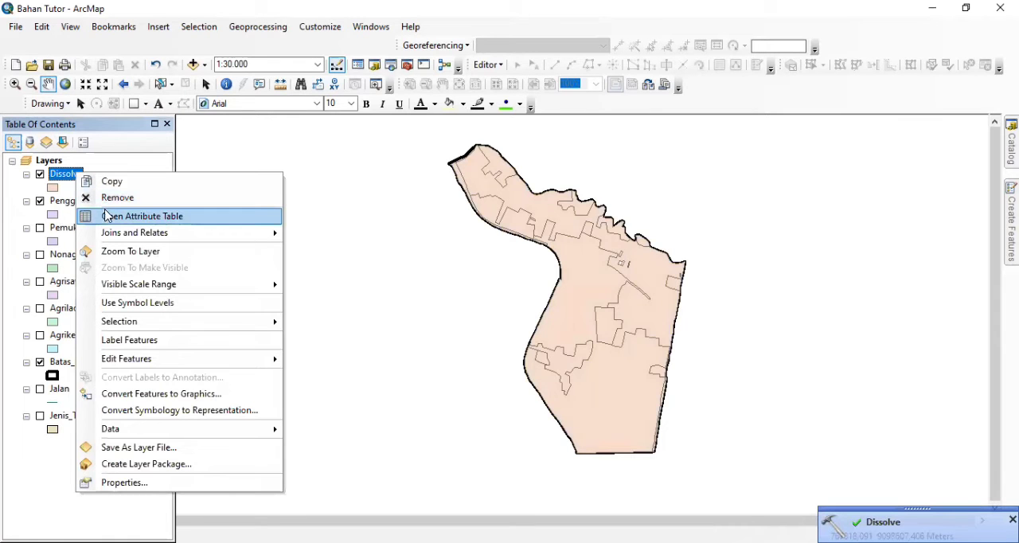
{"action": "left_click", "coordinate": [107, 215]}
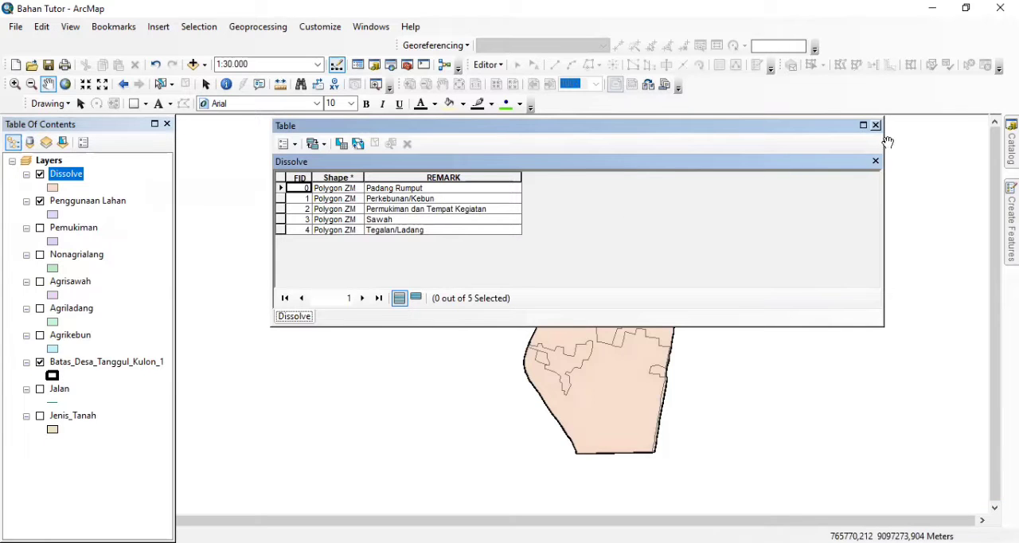
{"action": "left_click", "coordinate": [876, 126]}
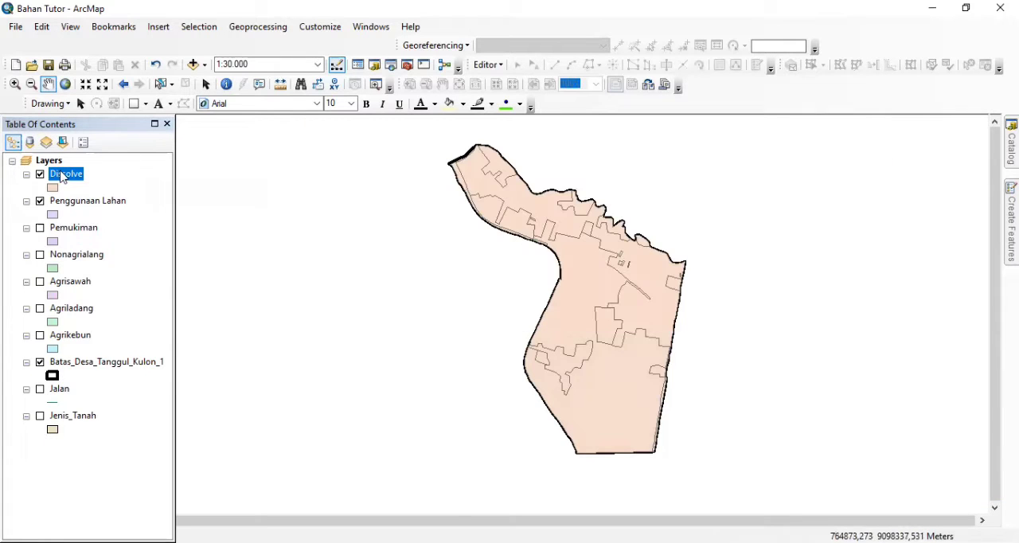
Move the Dissolve and Penggunaan Lahan layers below Jenis_Tanah in the layer order and hide both
{"action": "left_click_drag", "start_coordinate": [63, 177], "coordinate": [55, 462]}
{"action": "left_click_drag", "start_coordinate": [75, 177], "coordinate": [45, 470]}
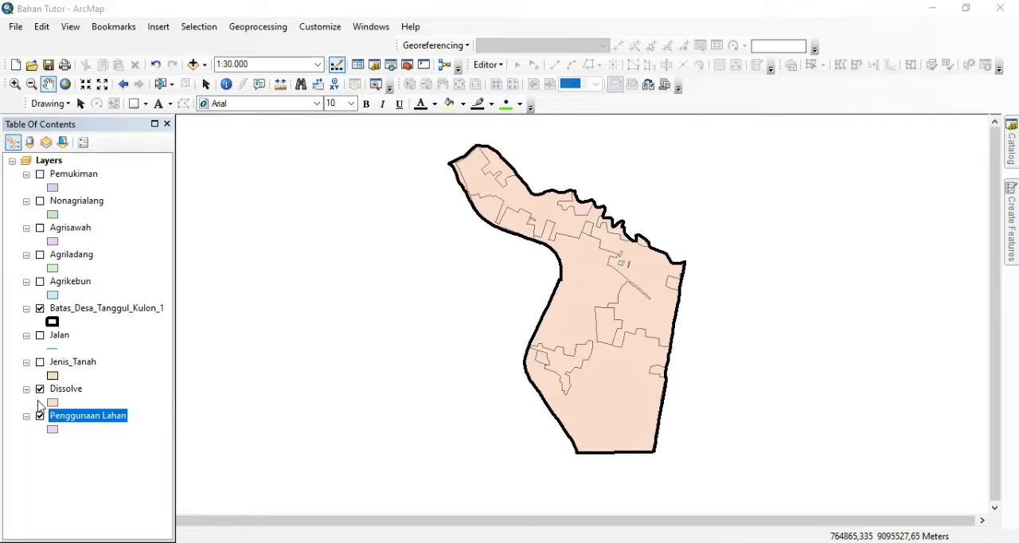
{"action": "left_click", "coordinate": [40, 389]}
{"action": "left_click", "coordinate": [40, 416]}
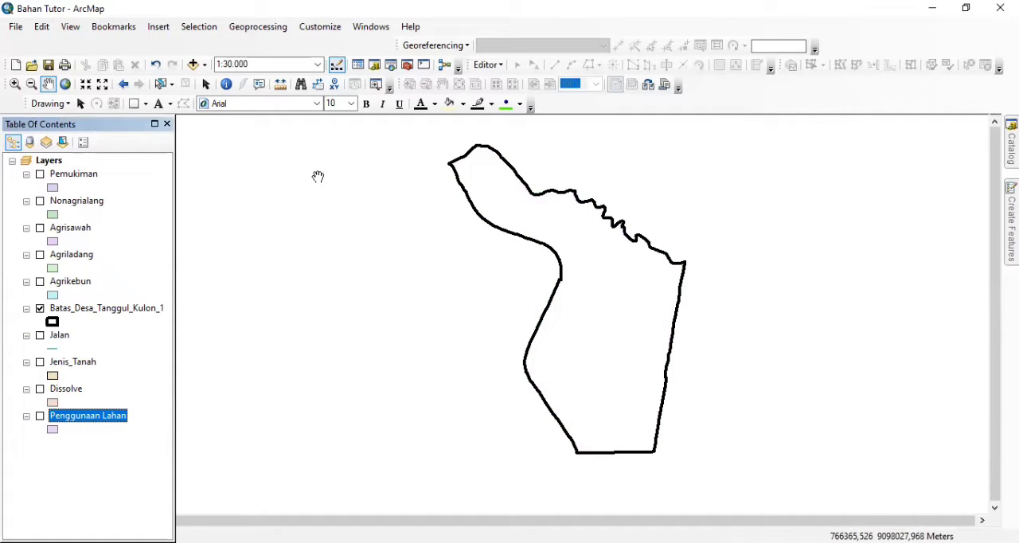
Show the Jenis_Tanah and Pemukiman layers on the map together with the village boundary
{"action": "left_click", "coordinate": [254, 27]}
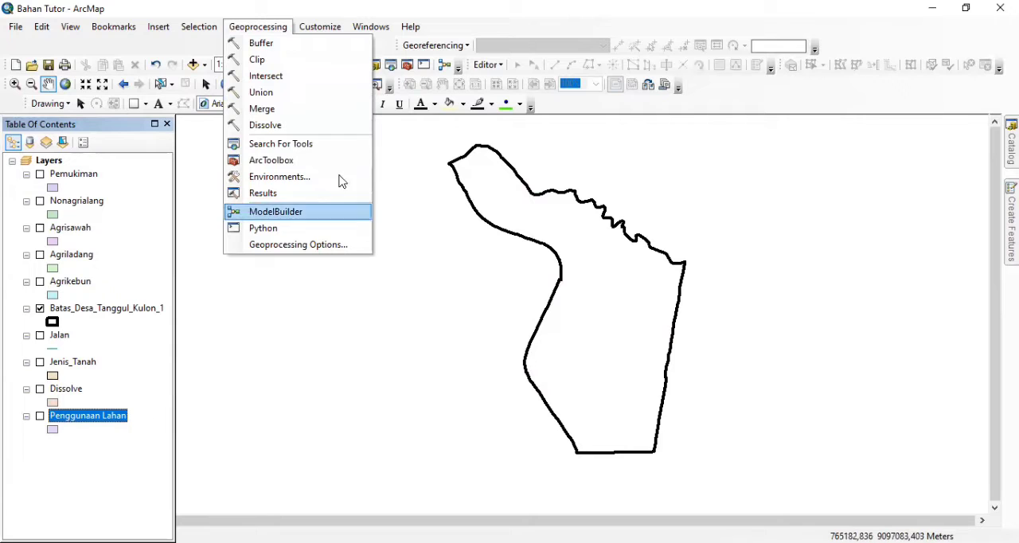
{"action": "left_click", "coordinate": [45, 372]}
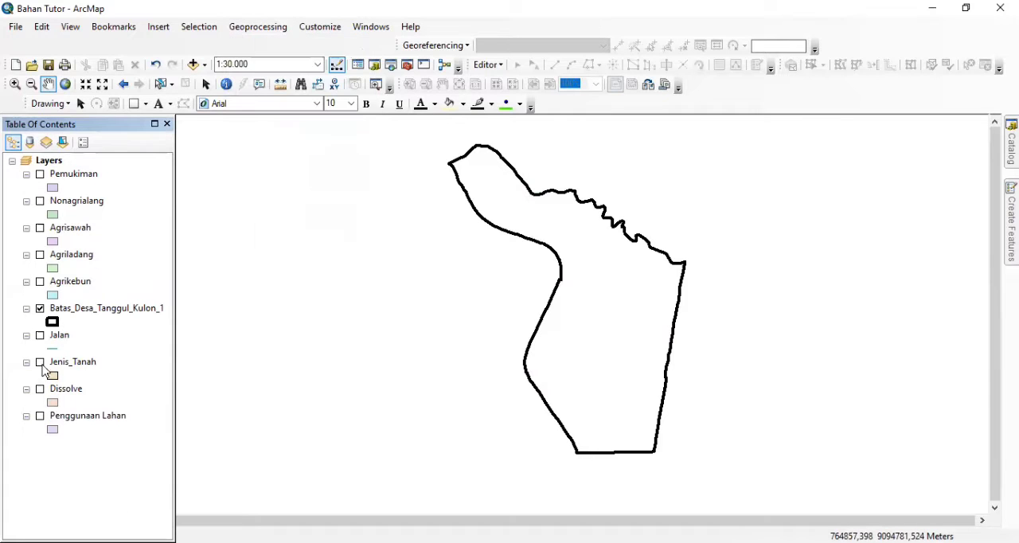
{"action": "left_click", "coordinate": [40, 363]}
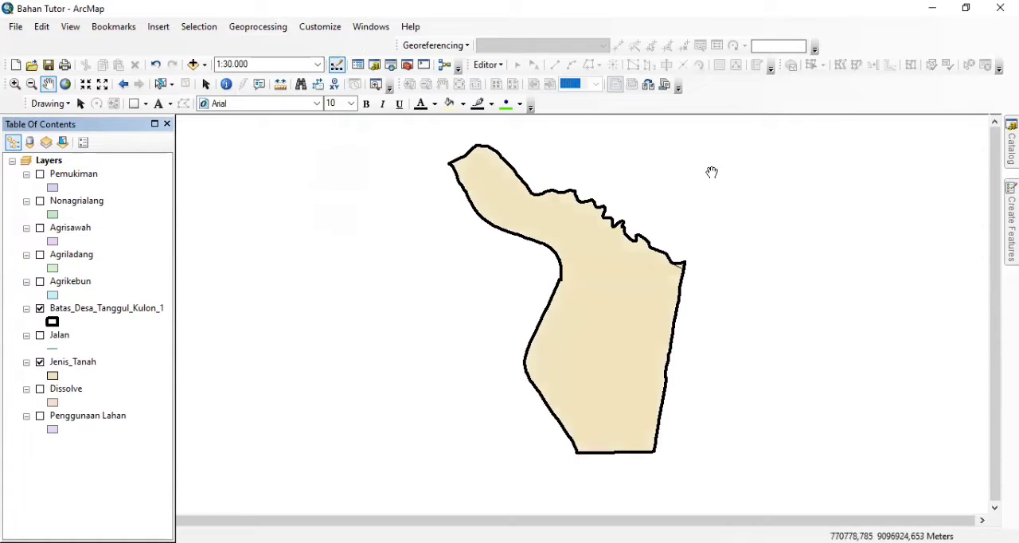
{"action": "left_click", "coordinate": [39, 256]}
{"action": "left_click", "coordinate": [40, 255]}
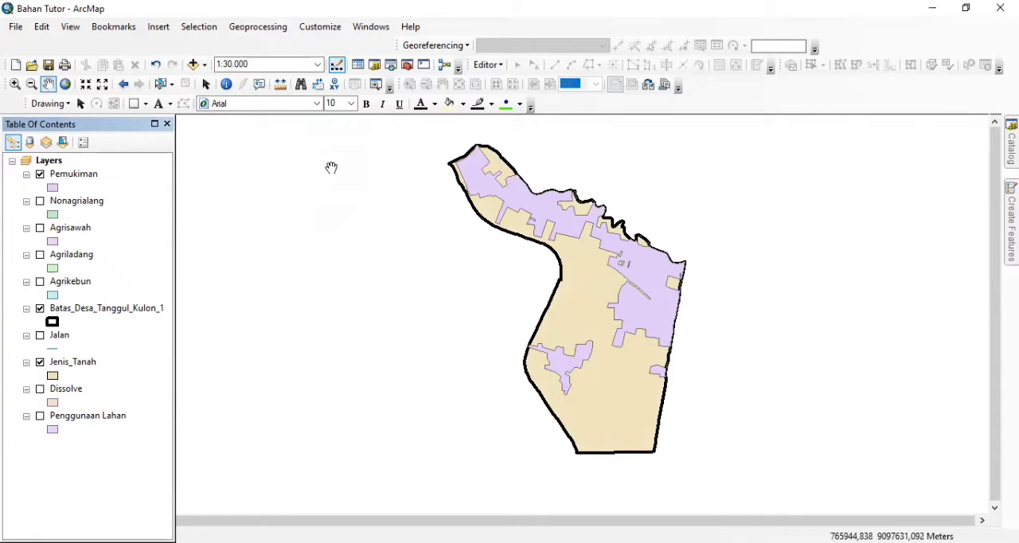
Set up a Union with Jenis_Tanah and Pemukiman as the input features
{"action": "left_click", "coordinate": [262, 28]}
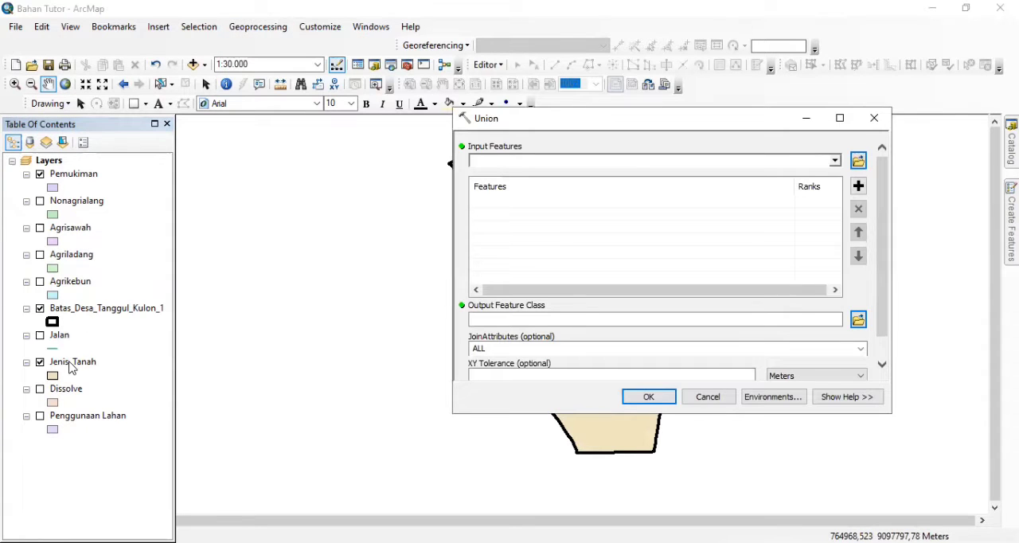
{"action": "left_click_drag", "start_coordinate": [72, 367], "coordinate": [502, 232]}
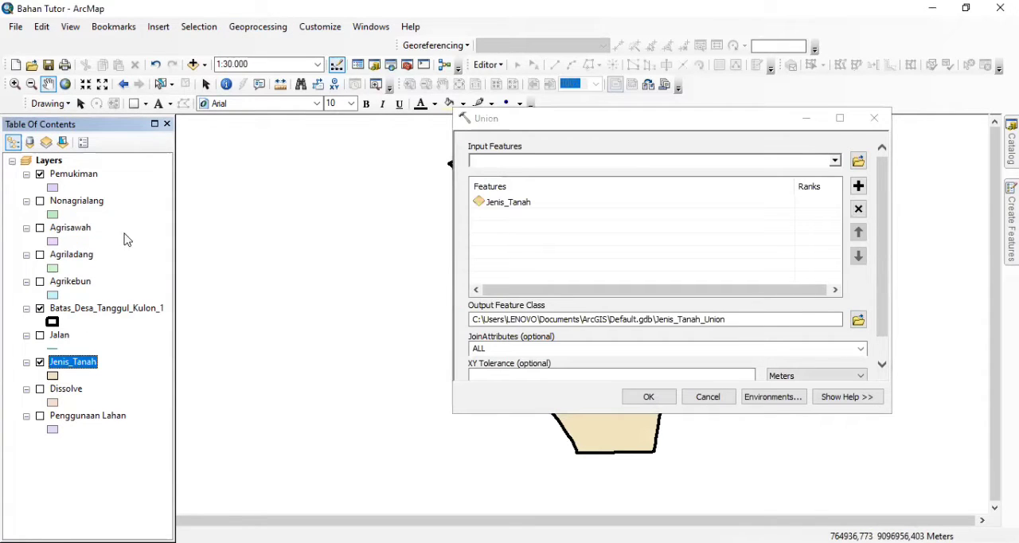
{"action": "left_click_drag", "start_coordinate": [82, 180], "coordinate": [544, 188]}
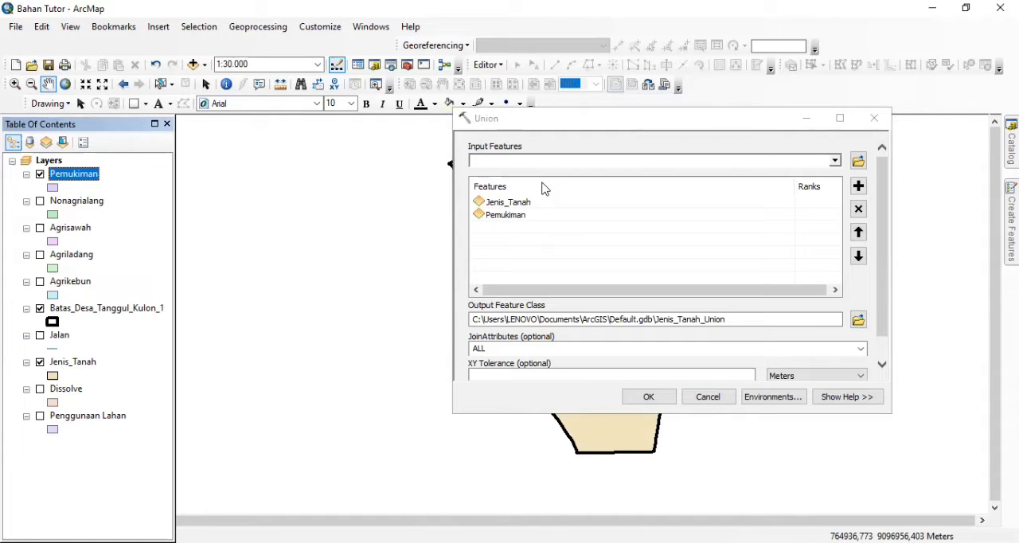
Run the union, saving the output feature class as Union in the Geoprocessing folder
{"action": "left_click", "coordinate": [860, 322]}
{"action": "type", "text": "Union"}
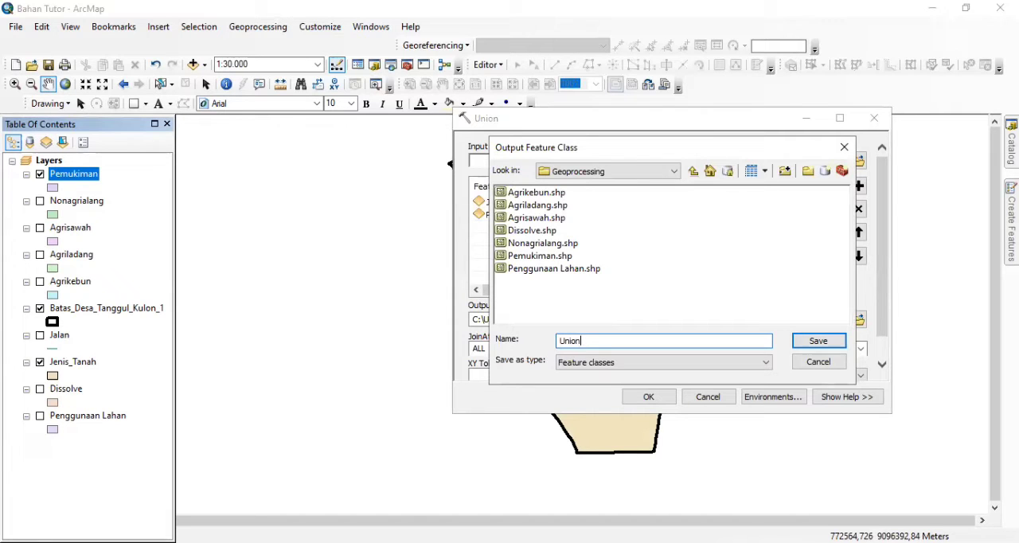
{"action": "left_click", "coordinate": [832, 344]}
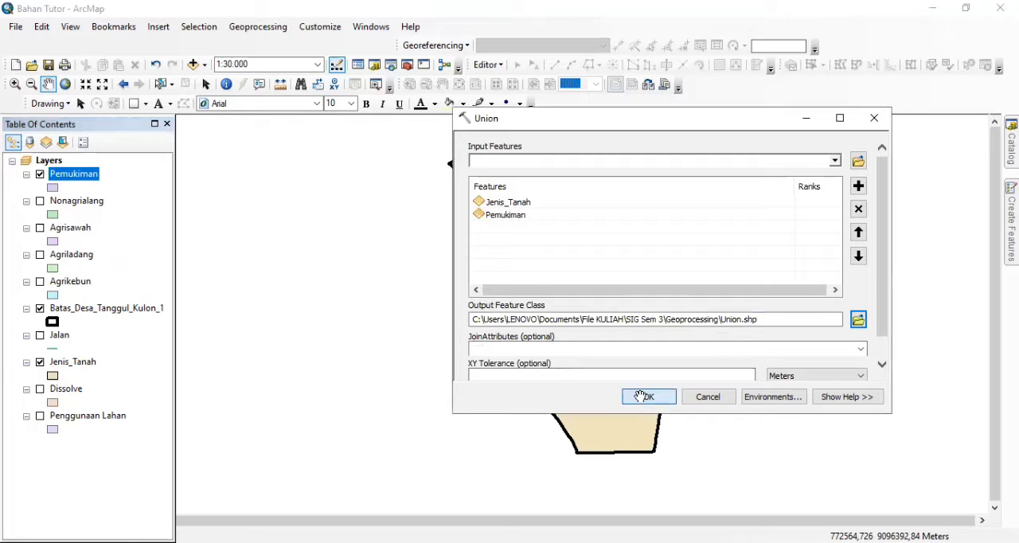
{"action": "left_click", "coordinate": [642, 396]}
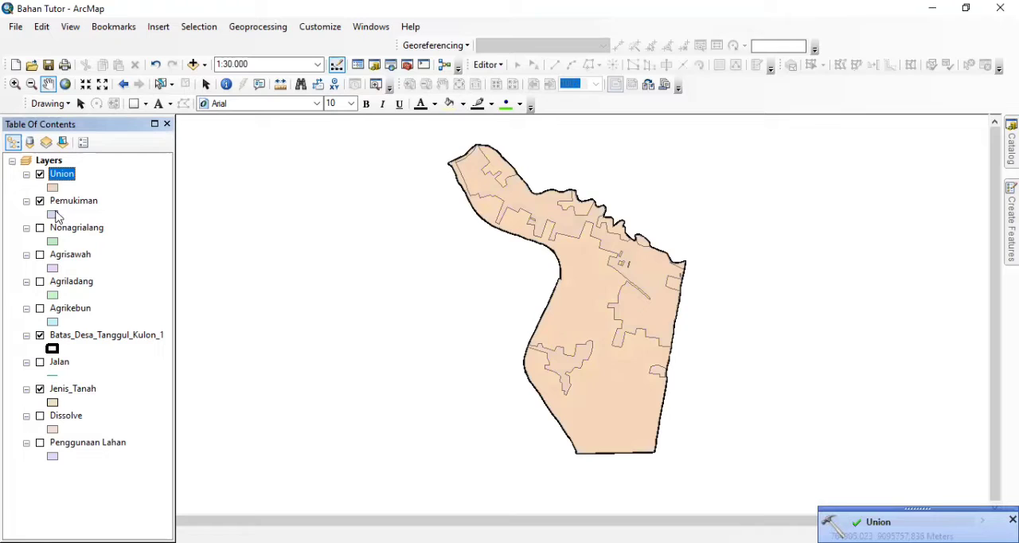
Hide the Pemukiman and Jenis_Tanah layers and move the Union layer below Penggunaan Lahan in the layer order
{"action": "left_click", "coordinate": [40, 174]}
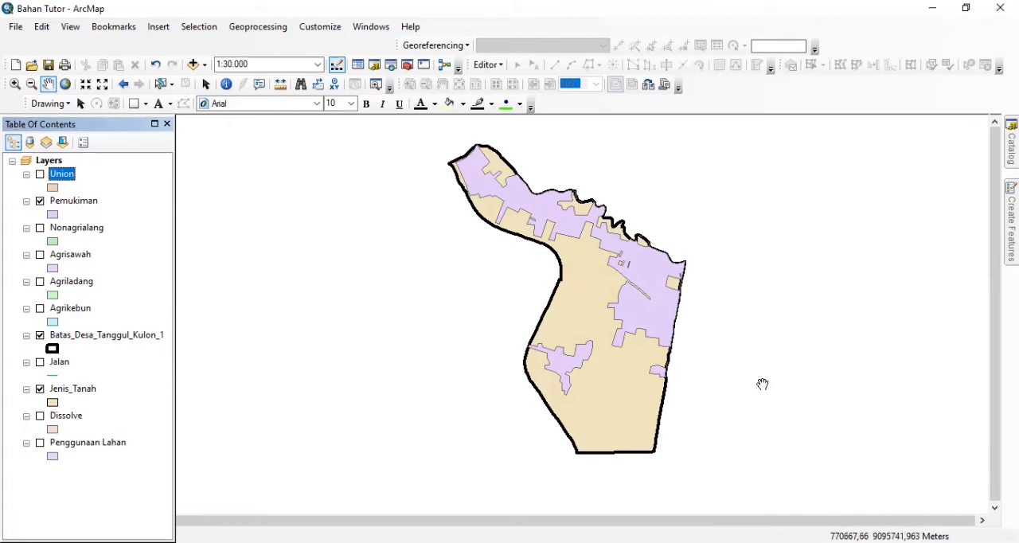
{"action": "left_click", "coordinate": [40, 175]}
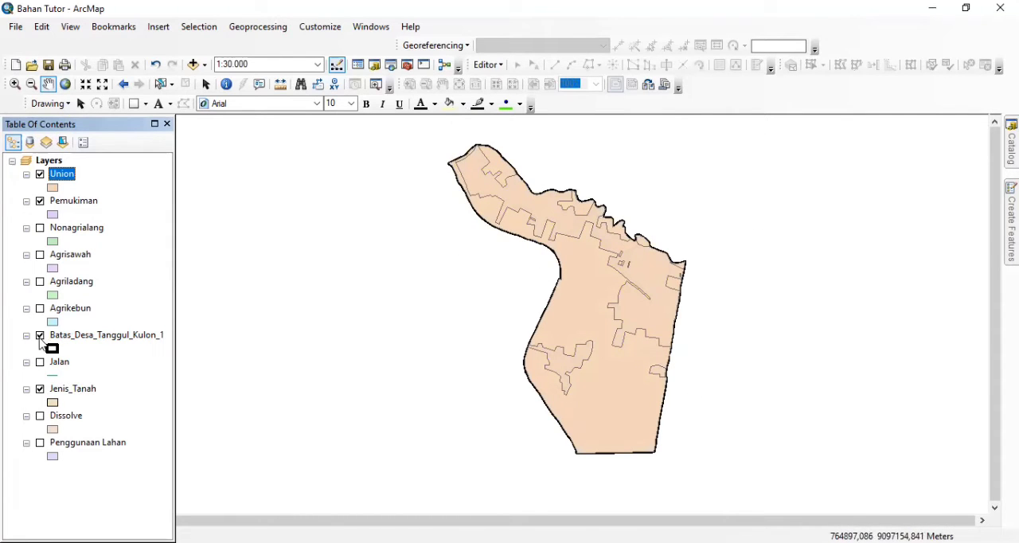
{"action": "left_click", "coordinate": [39, 205]}
{"action": "left_click_drag", "start_coordinate": [59, 204], "coordinate": [56, 468]}
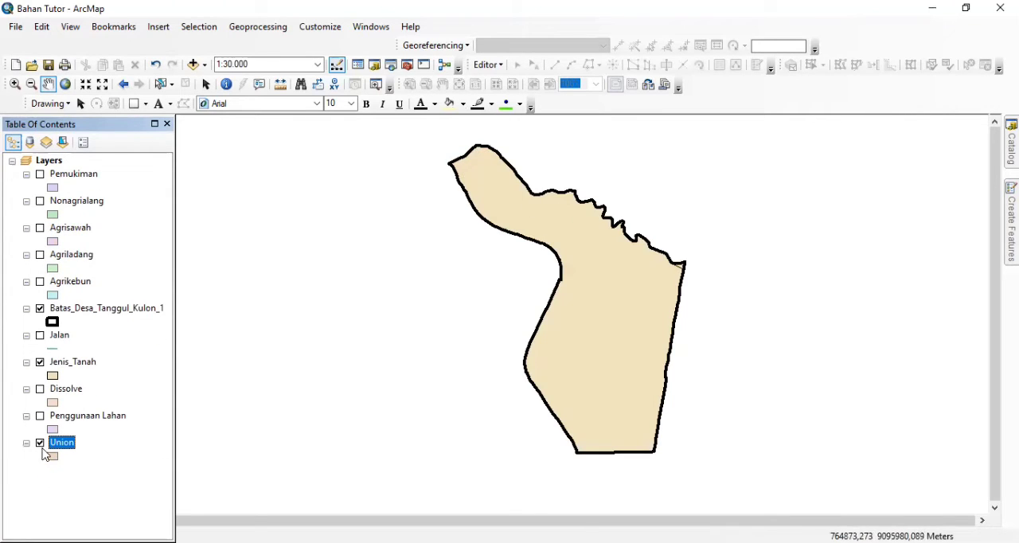
{"action": "left_click_drag", "start_coordinate": [59, 445], "coordinate": [96, 173]}
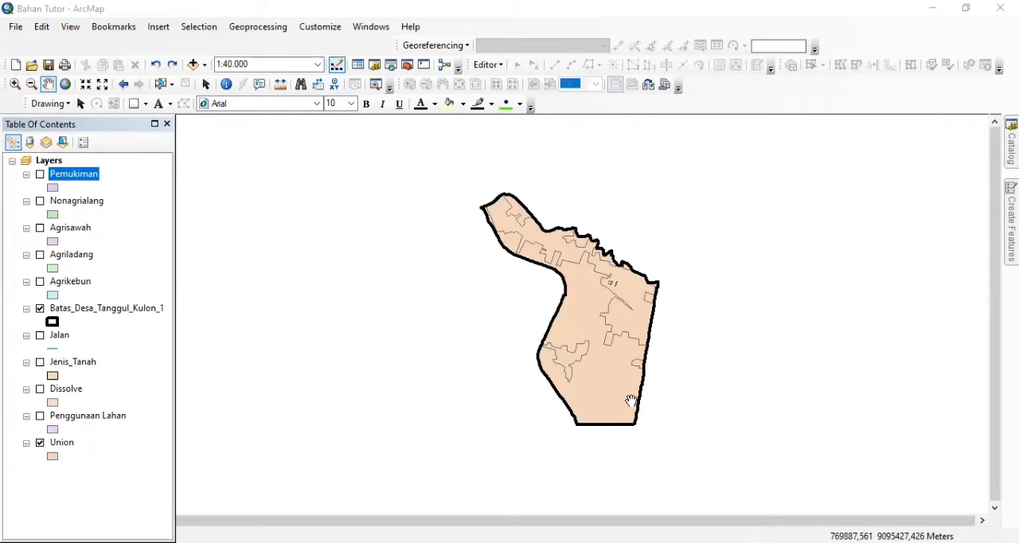
Hide the Union layer and show the Jenis_Tanah and Pemukiman layers on the map
{"action": "left_click", "coordinate": [40, 443]}
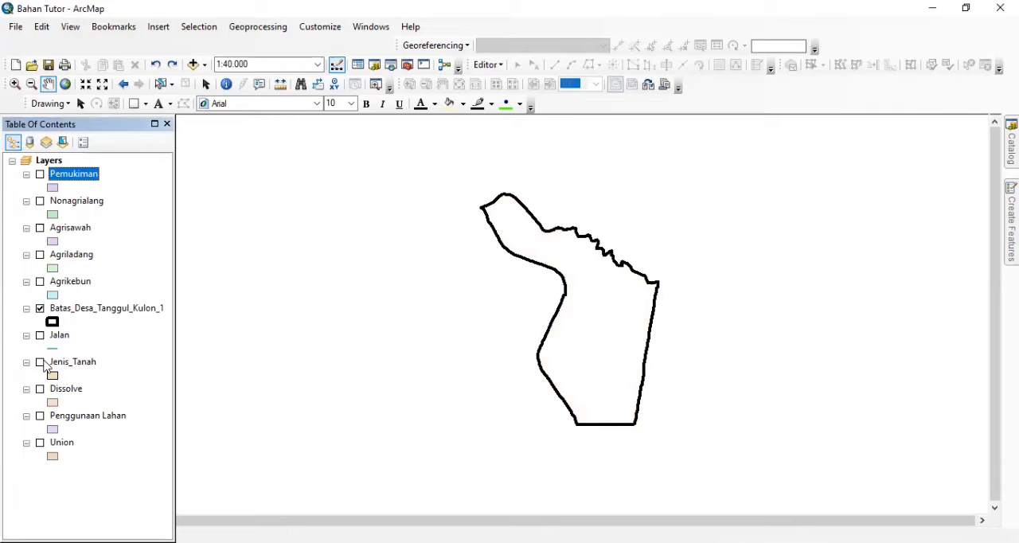
{"action": "left_click", "coordinate": [40, 361]}
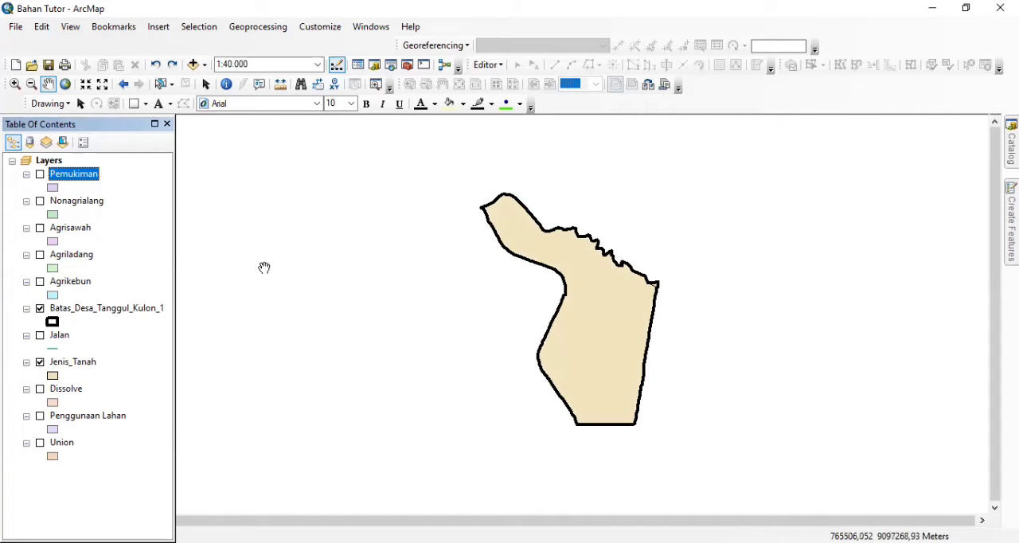
{"action": "left_click", "coordinate": [41, 175]}
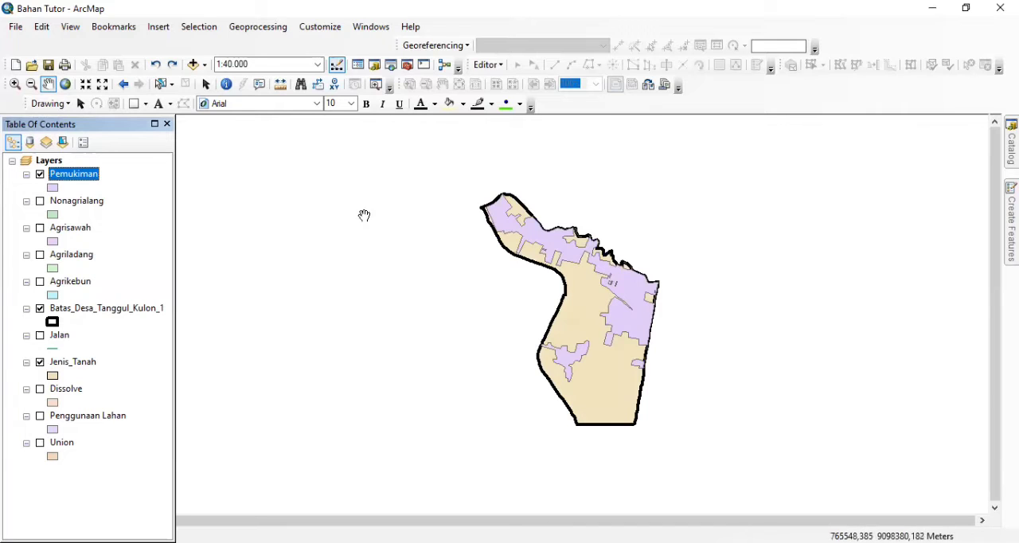
Set up an Intersect with Jenis_Tanah and Pemukiman as the input features
{"action": "left_click", "coordinate": [263, 27]}
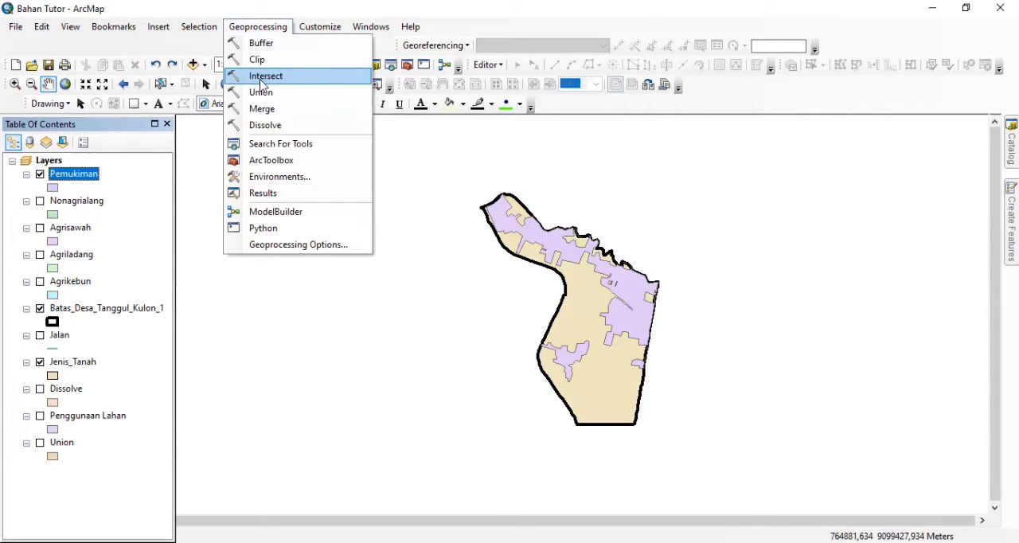
{"action": "left_click", "coordinate": [262, 77]}
{"action": "left_click_drag", "start_coordinate": [70, 363], "coordinate": [497, 209]}
{"action": "left_click_drag", "start_coordinate": [84, 175], "coordinate": [497, 210]}
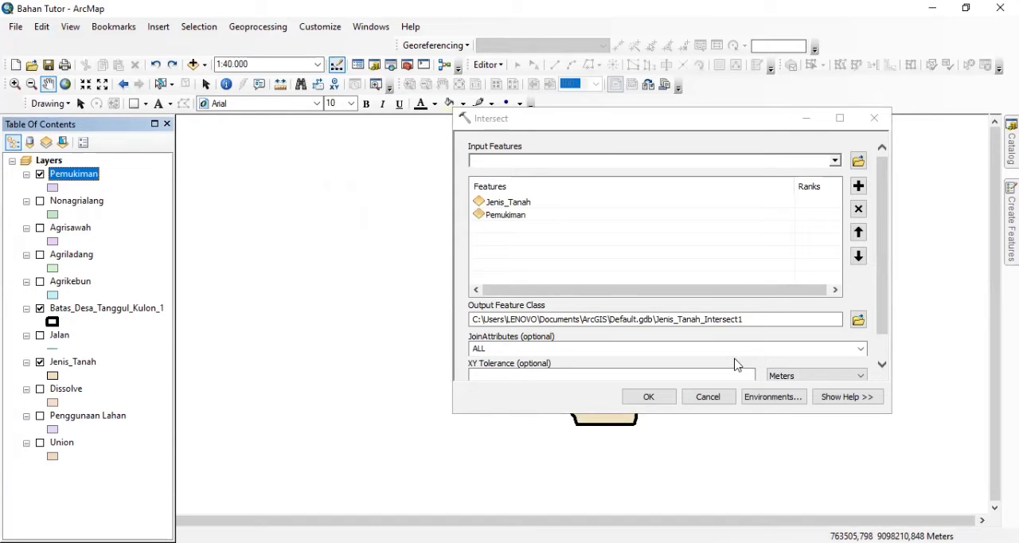
Run the intersect, saving the output feature class as Intersect in the Geoprocessing folder
{"action": "left_click", "coordinate": [858, 319]}
{"action": "type", "text": "Inter"}
{"action": "type", "text": "c"}
{"action": "type", "text": "sect"}
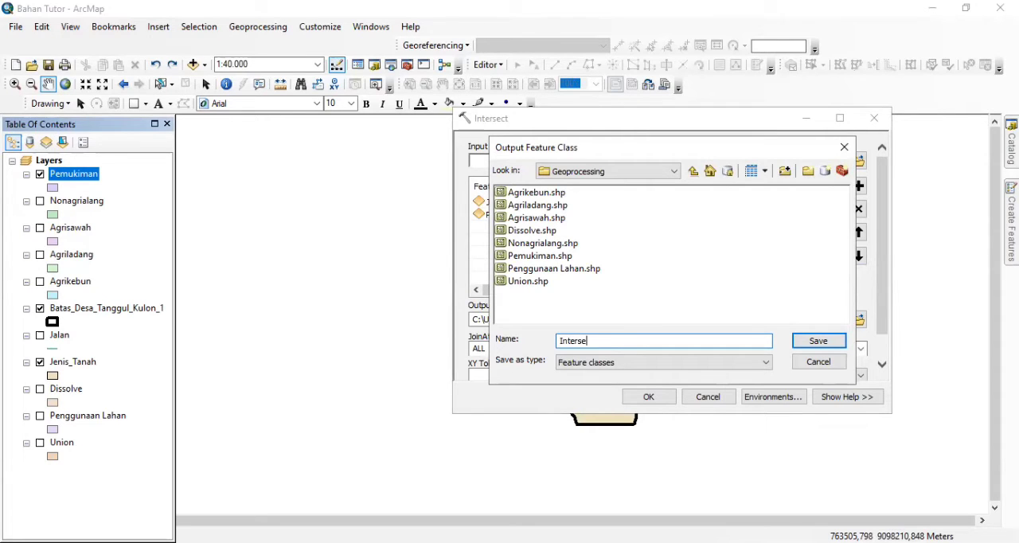
{"action": "left_click", "coordinate": [818, 341]}
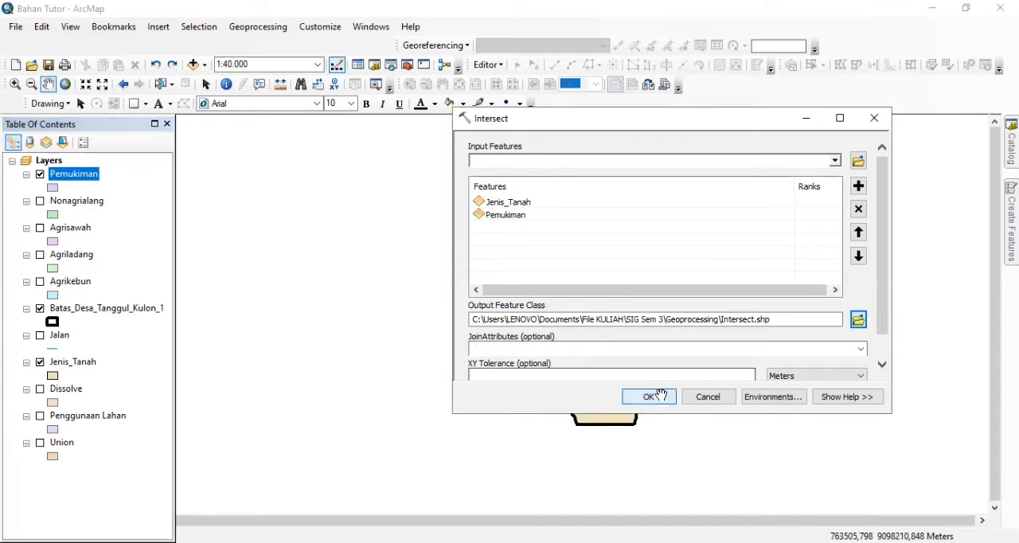
{"action": "left_click", "coordinate": [657, 395]}
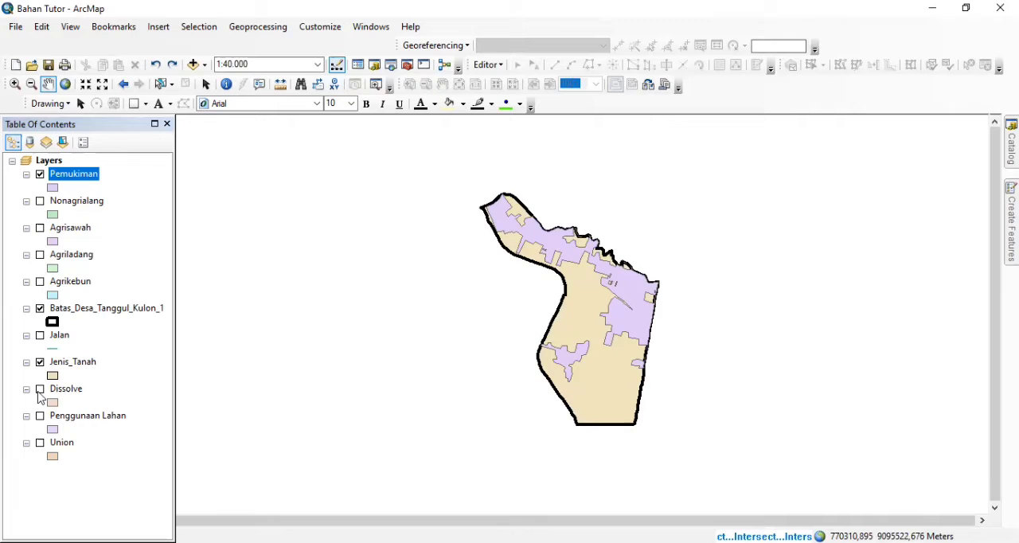
Hide the Pemukiman and Jenis_Tanah layers and move the Union layer directly below Intersect in the layer order
{"action": "left_click", "coordinate": [41, 390]}
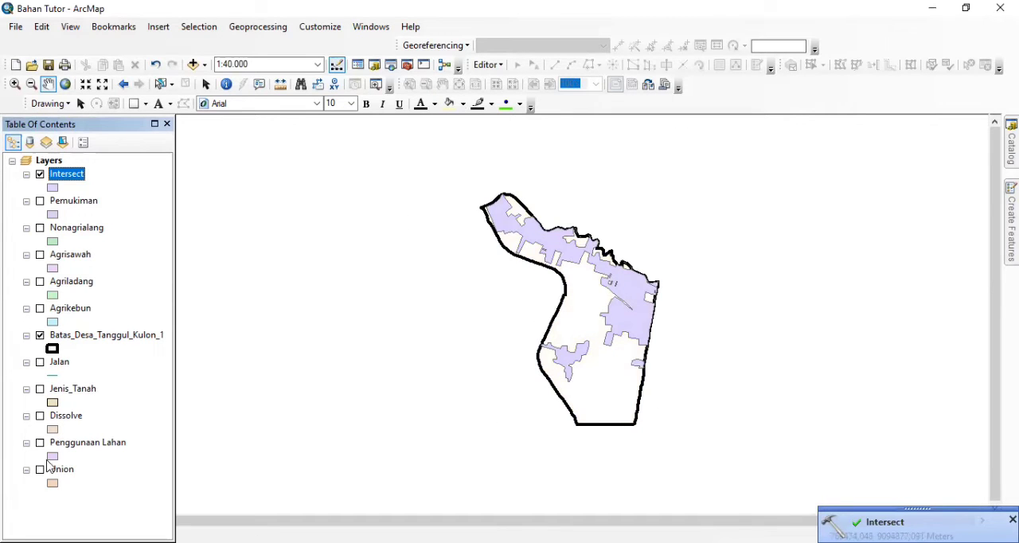
{"action": "left_click_drag", "start_coordinate": [54, 470], "coordinate": [125, 197]}
{"action": "left_click", "coordinate": [125, 198]}
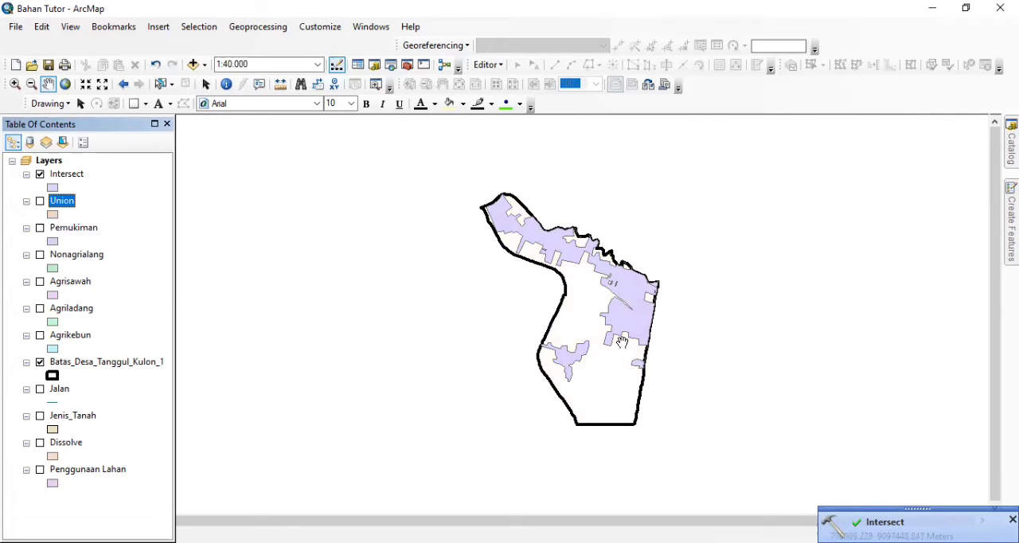
Compare the Intersect and Union results by displaying each layer alone with the village boundary
{"action": "scroll", "coordinate": [621, 342], "scroll_direction": "up", "scroll_amount": 2}
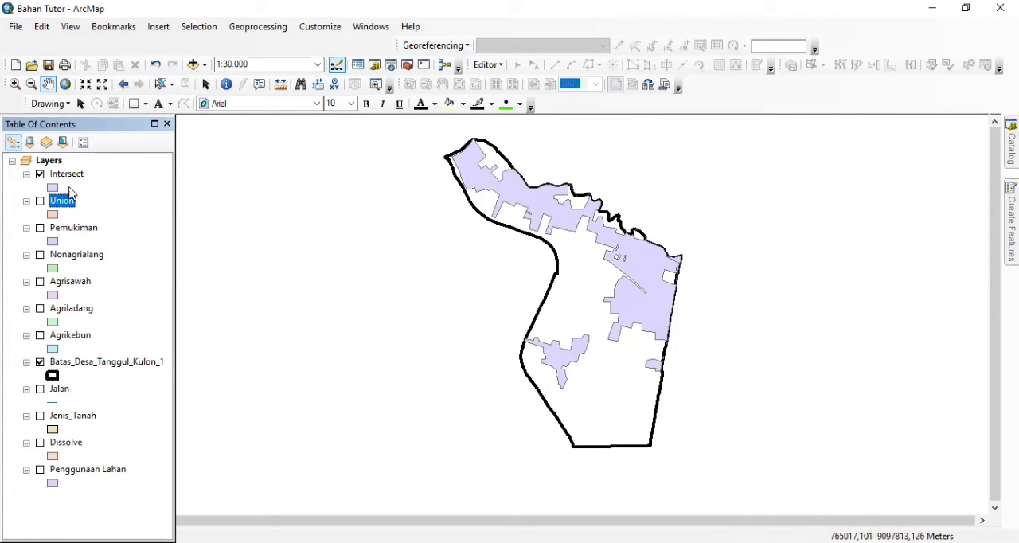
{"action": "left_click", "coordinate": [39, 201]}
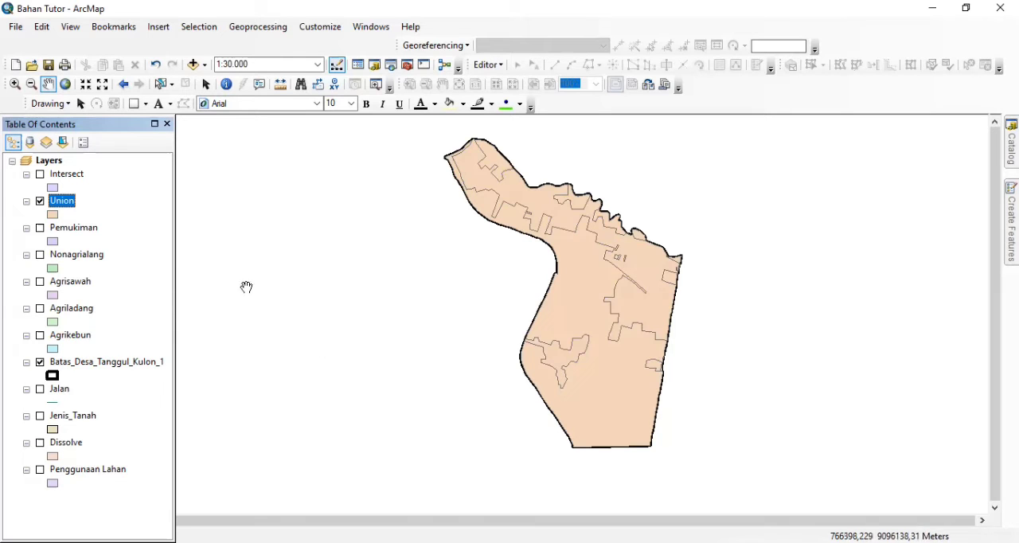
{"action": "left_click", "coordinate": [40, 201]}
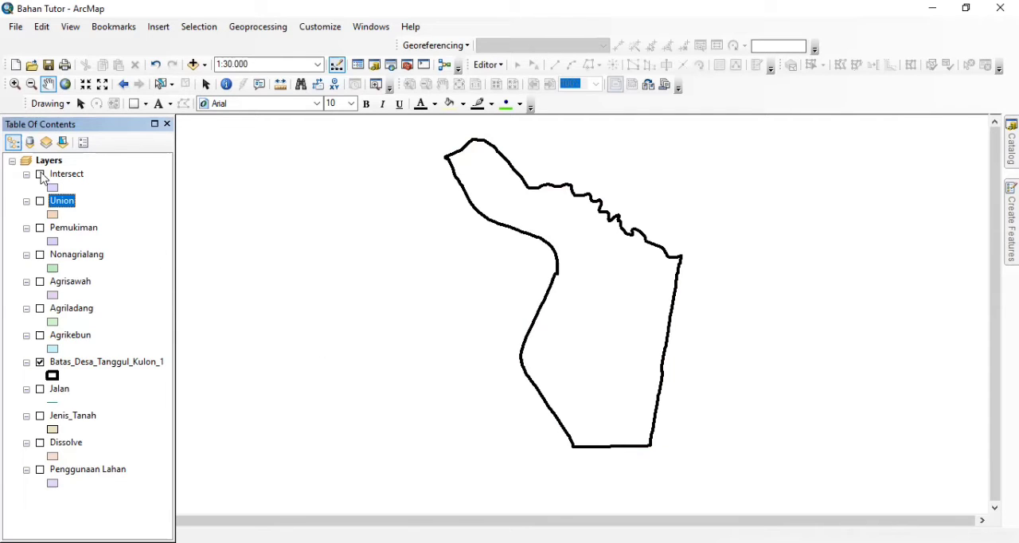
{"action": "left_click", "coordinate": [40, 175]}
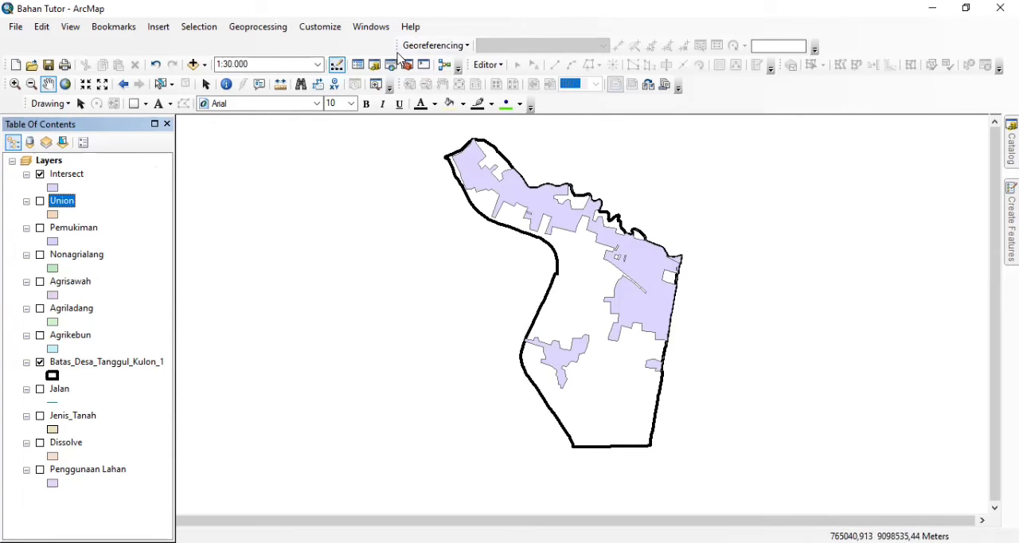
Hide the Intersect layer and show the Jalan layer, inspecting the roads within the village boundary
{"action": "left_click", "coordinate": [40, 176]}
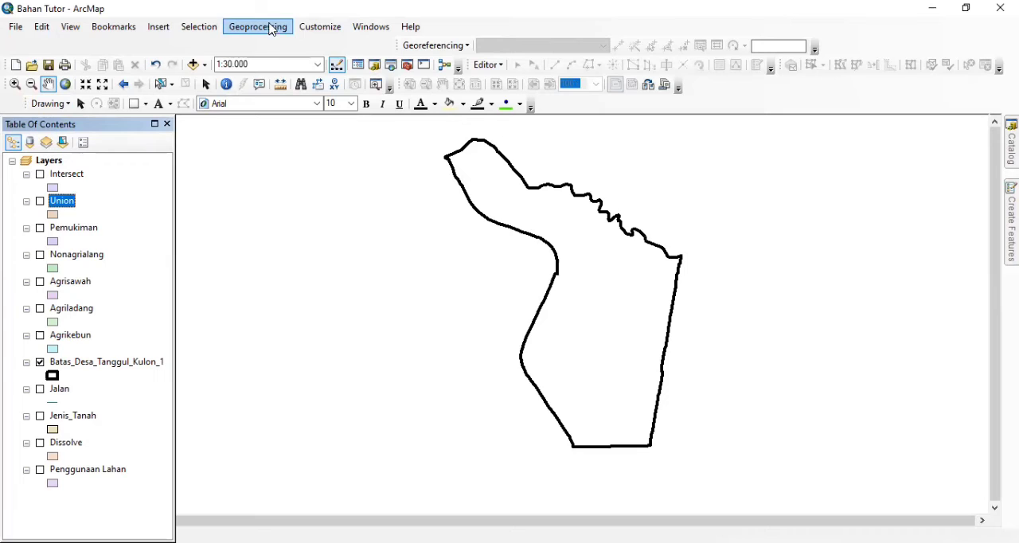
{"action": "left_click", "coordinate": [40, 389]}
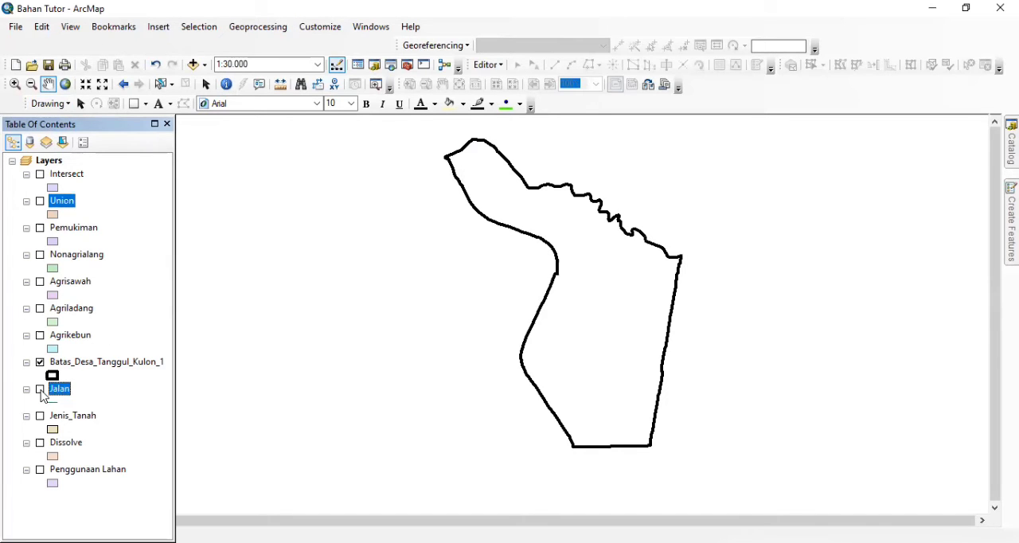
{"action": "scroll", "coordinate": [673, 431], "scroll_direction": "up", "scroll_amount": 1}
{"action": "scroll", "coordinate": [673, 431], "scroll_direction": "up", "scroll_amount": 3}
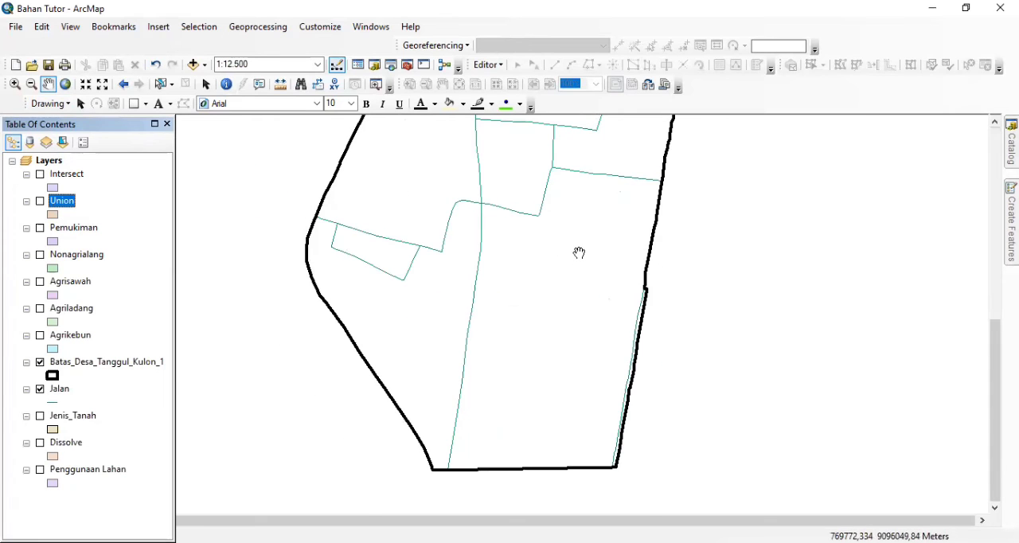
{"action": "left_click_drag", "start_coordinate": [580, 252], "coordinate": [592, 423]}
{"action": "left_click_drag", "start_coordinate": [587, 348], "coordinate": [621, 438]}
{"action": "left_click_drag", "start_coordinate": [637, 362], "coordinate": [638, 417]}
{"action": "scroll", "coordinate": [638, 417], "scroll_direction": "down", "scroll_amount": 2}
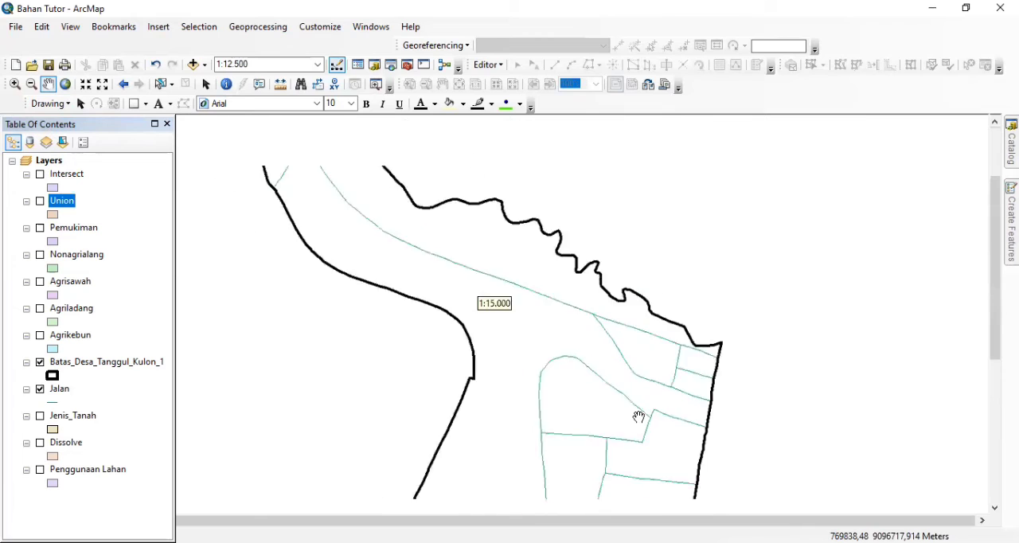
{"action": "left_click_drag", "start_coordinate": [632, 375], "coordinate": [580, 277]}
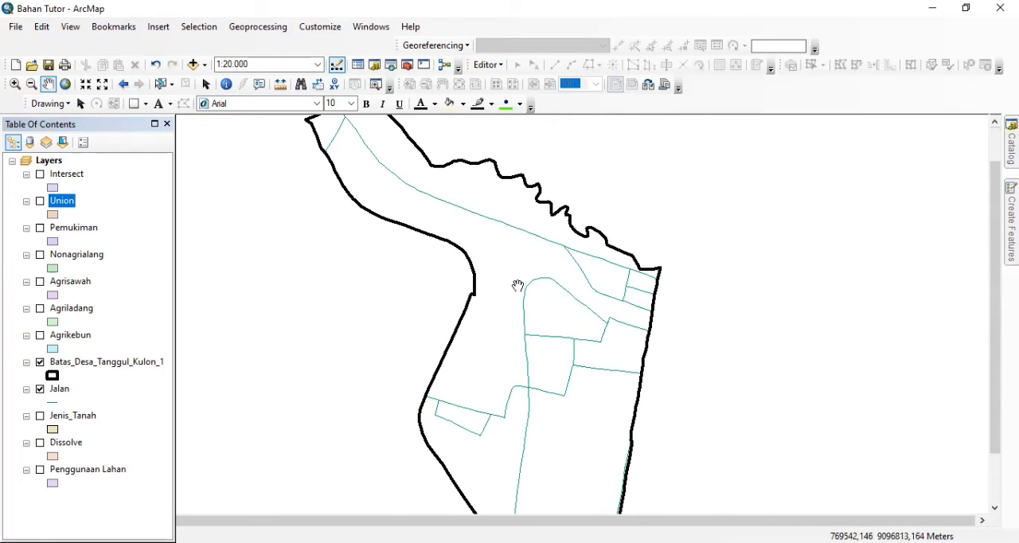
Set up a Buffer with Jalan as the input features and Meters as the linear distance unit
{"action": "left_click", "coordinate": [258, 32]}
{"action": "left_click", "coordinate": [258, 41]}
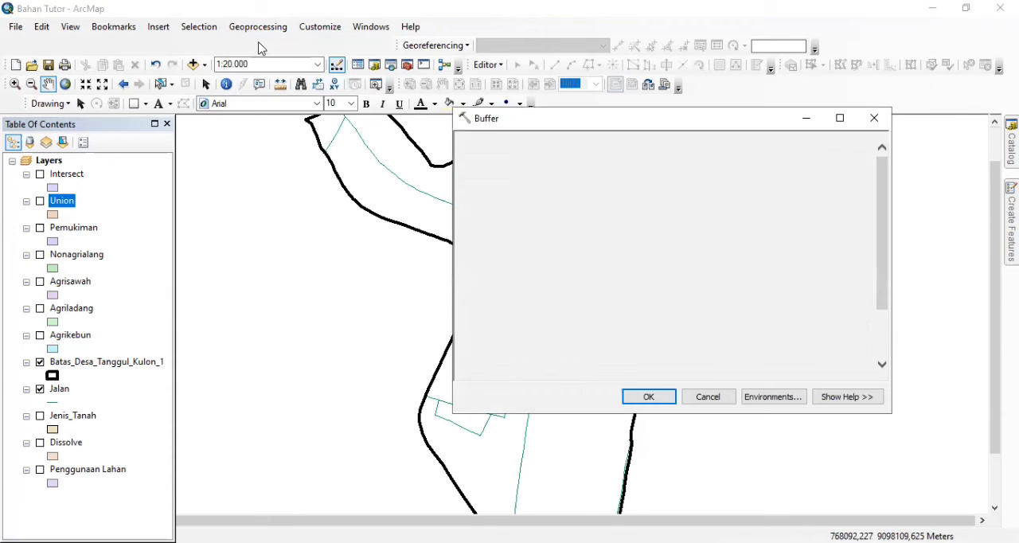
{"action": "left_click_drag", "start_coordinate": [65, 392], "coordinate": [548, 164]}
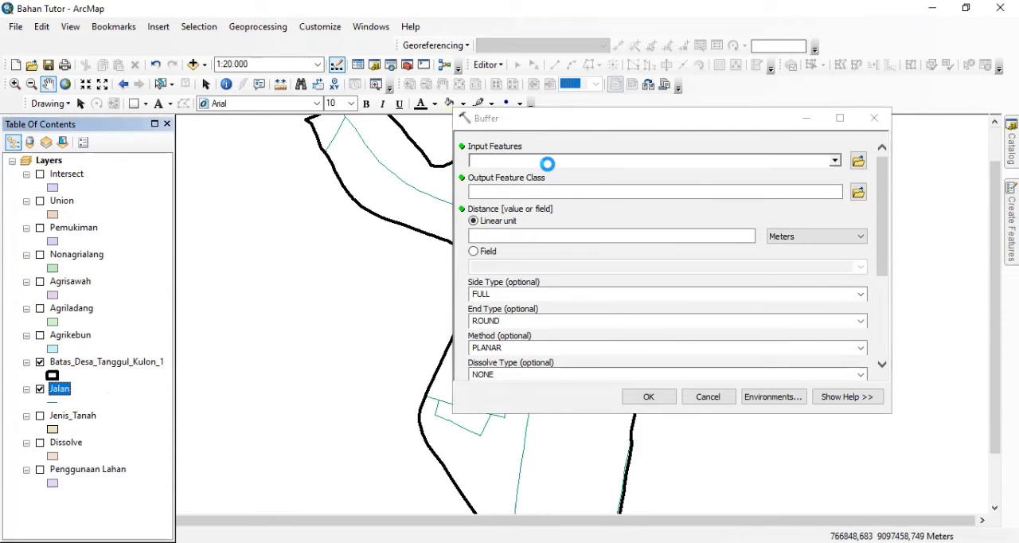
{"action": "left_click", "coordinate": [820, 241]}
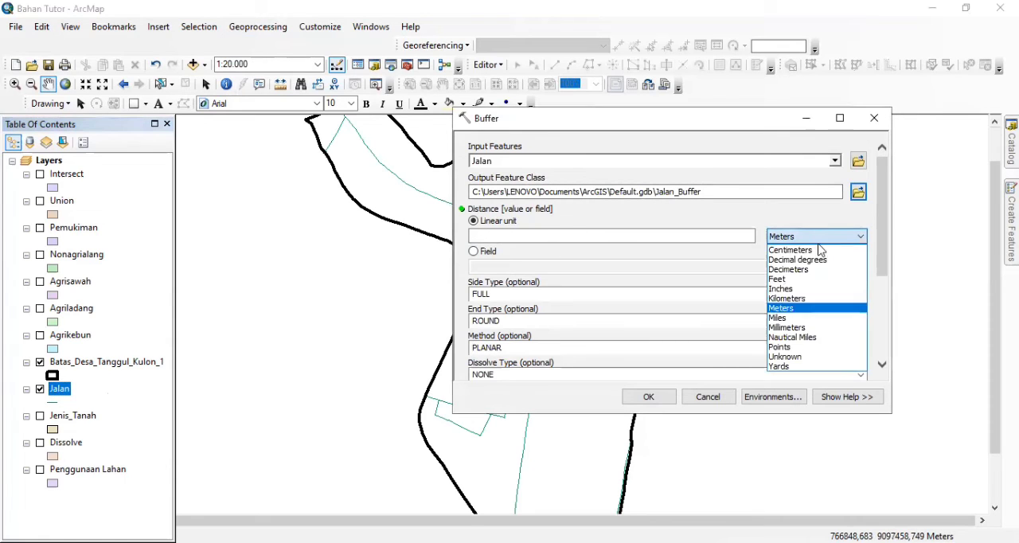
{"action": "left_click", "coordinate": [806, 308]}
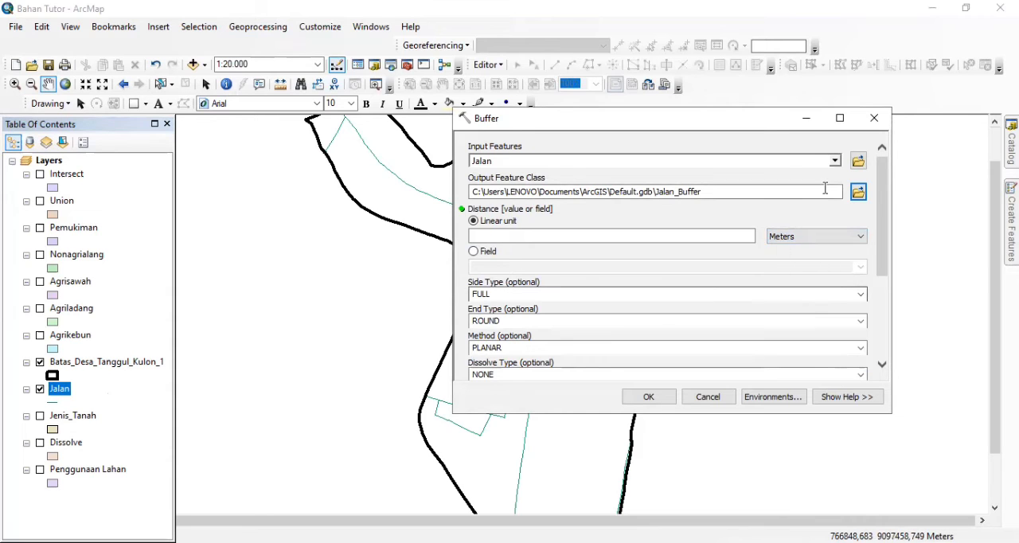
Run the buffer at a distance of 8 meters, saving the output feature class as Buffer in the Geoprocessing folder
{"action": "left_click", "coordinate": [858, 192]}
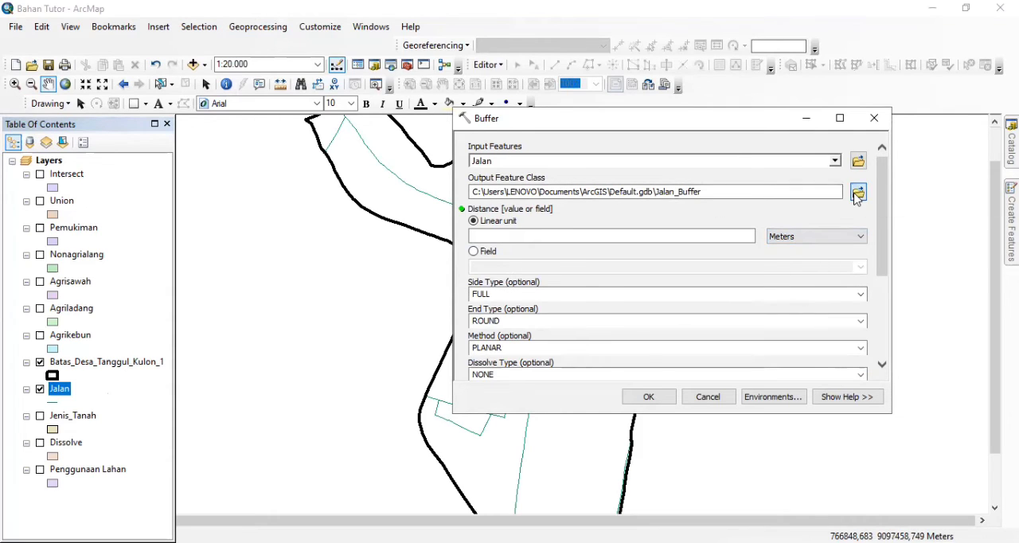
{"action": "type", "text": "Buffer"}
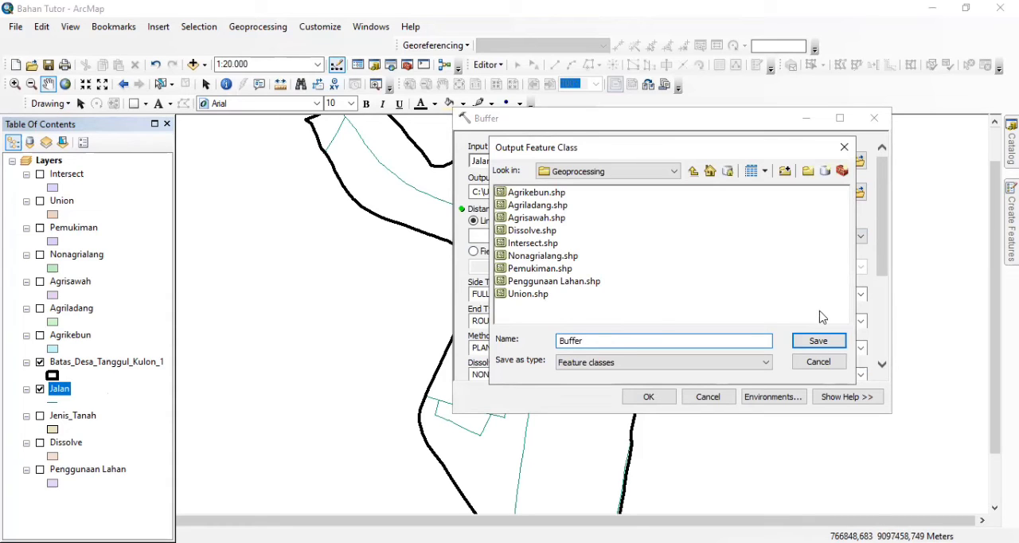
{"action": "left_click", "coordinate": [820, 341]}
{"action": "left_click", "coordinate": [610, 232]}
{"action": "type", "text": "8"}
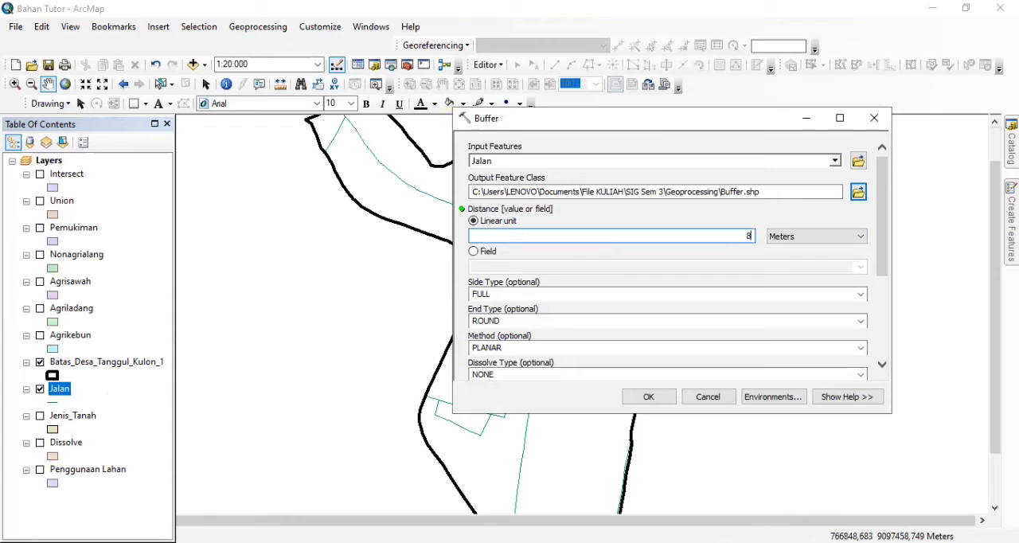
{"action": "left_click", "coordinate": [649, 398]}
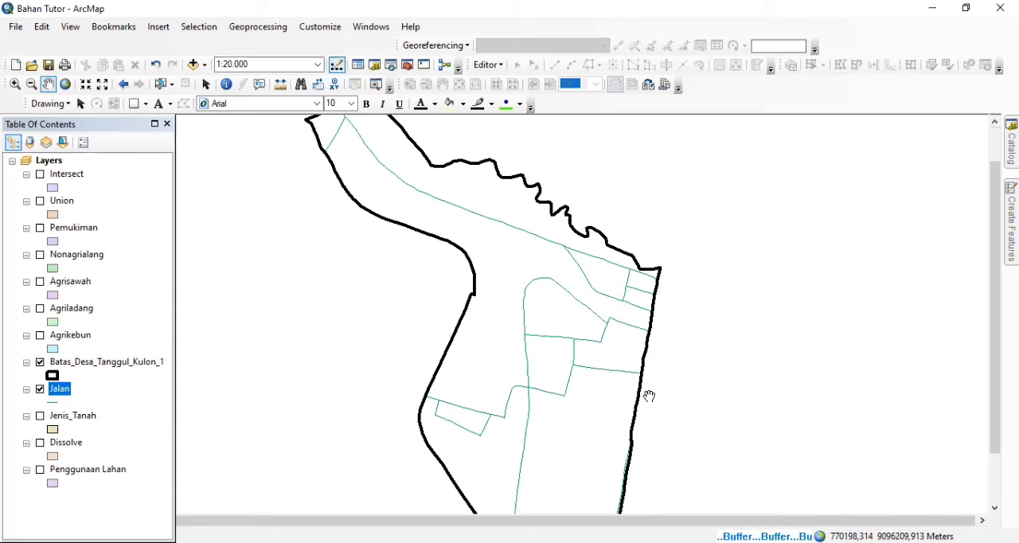
Move the Jalan layer directly below Buffer in the layer order and hide Jalan, leaving the road buffer displayed
{"action": "left_click_drag", "start_coordinate": [84, 415], "coordinate": [90, 197]}
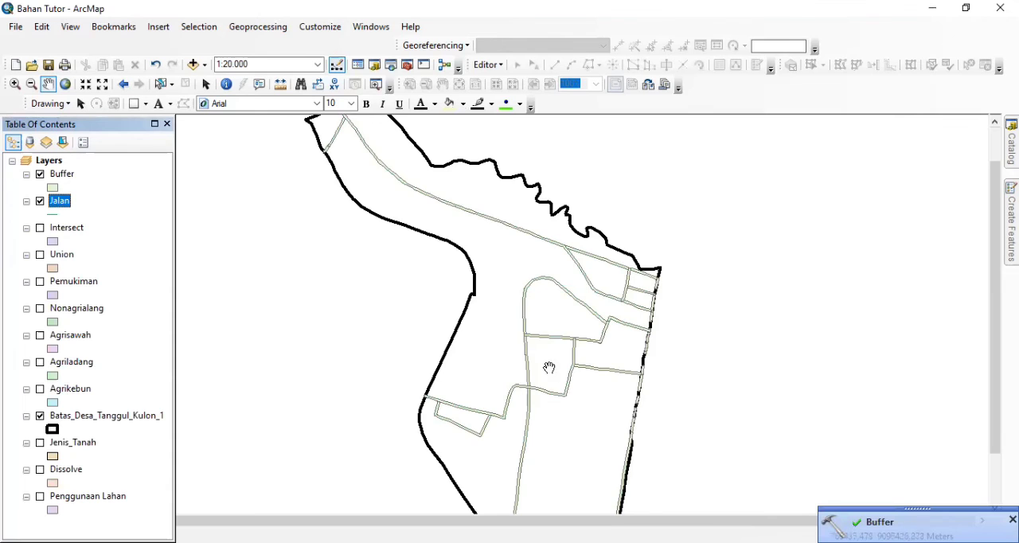
{"action": "scroll", "coordinate": [548, 375], "scroll_direction": "down", "scroll_amount": 1}
{"action": "scroll", "coordinate": [552, 384], "scroll_direction": "down", "scroll_amount": 2}
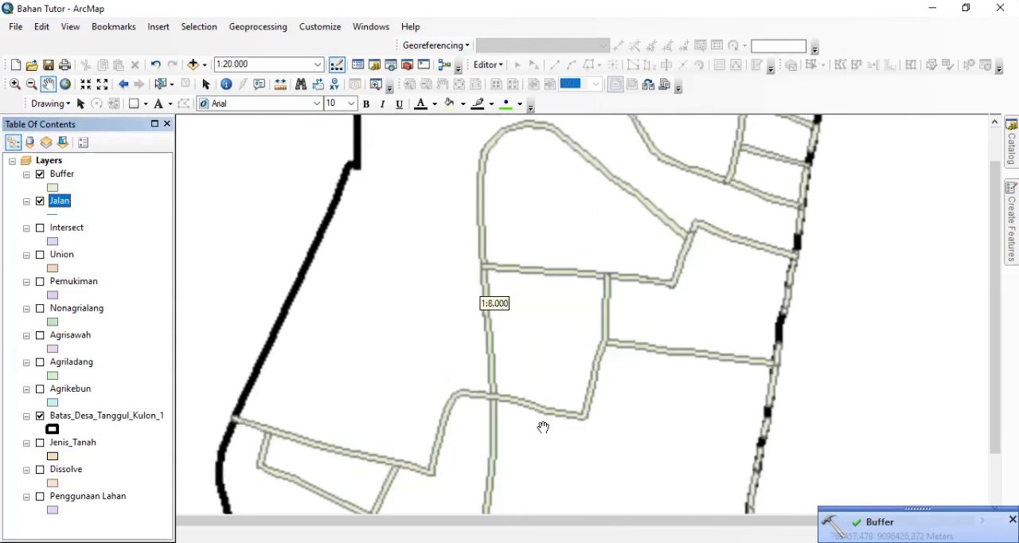
{"action": "left_click_drag", "start_coordinate": [521, 414], "coordinate": [505, 386]}
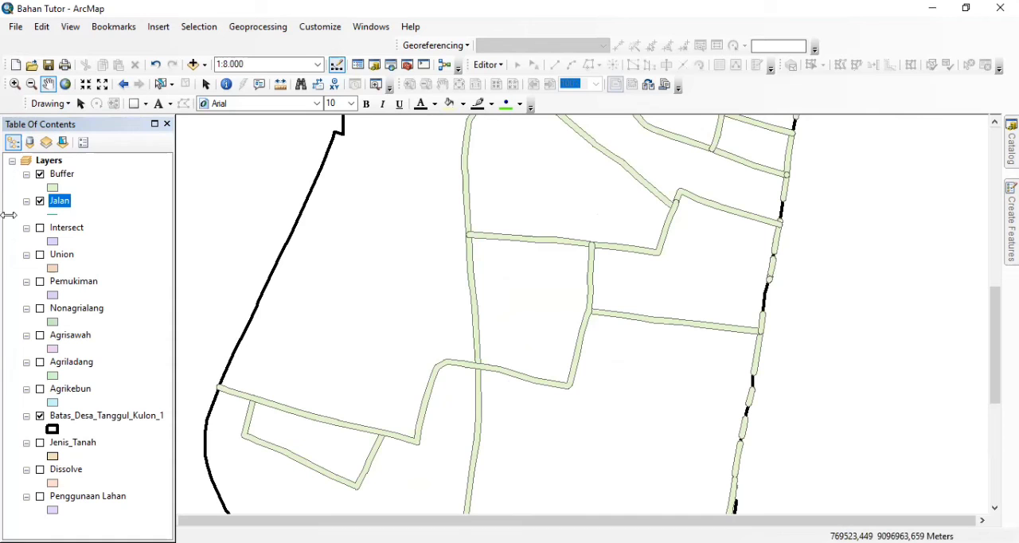
{"action": "left_click", "coordinate": [40, 202]}
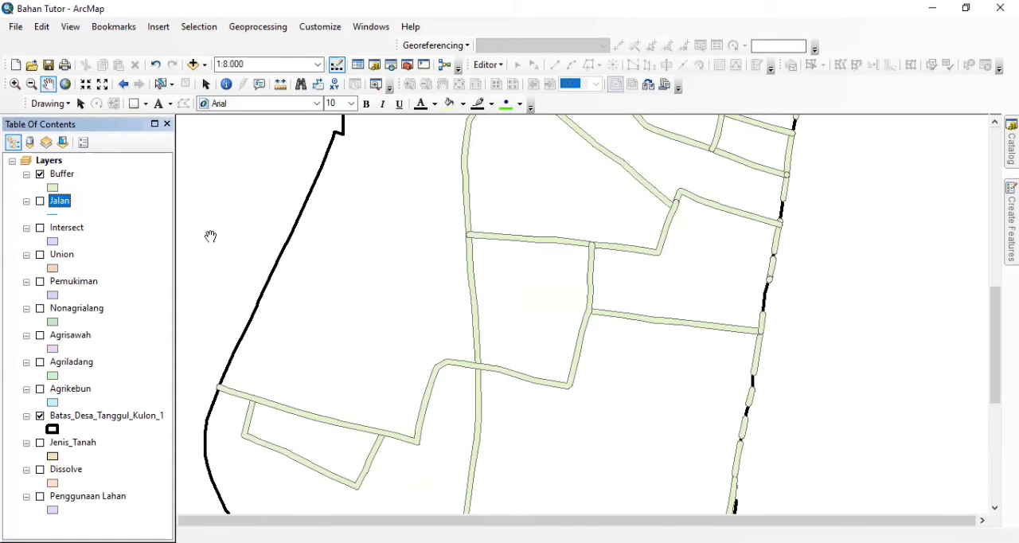
Compare the buffered roads with the original Jalan lines by displaying the Buffer and Jalan layers alternately
{"action": "scroll", "coordinate": [614, 382], "scroll_direction": "up", "scroll_amount": 1}
{"action": "scroll", "coordinate": [613, 381], "scroll_direction": "up", "scroll_amount": 2}
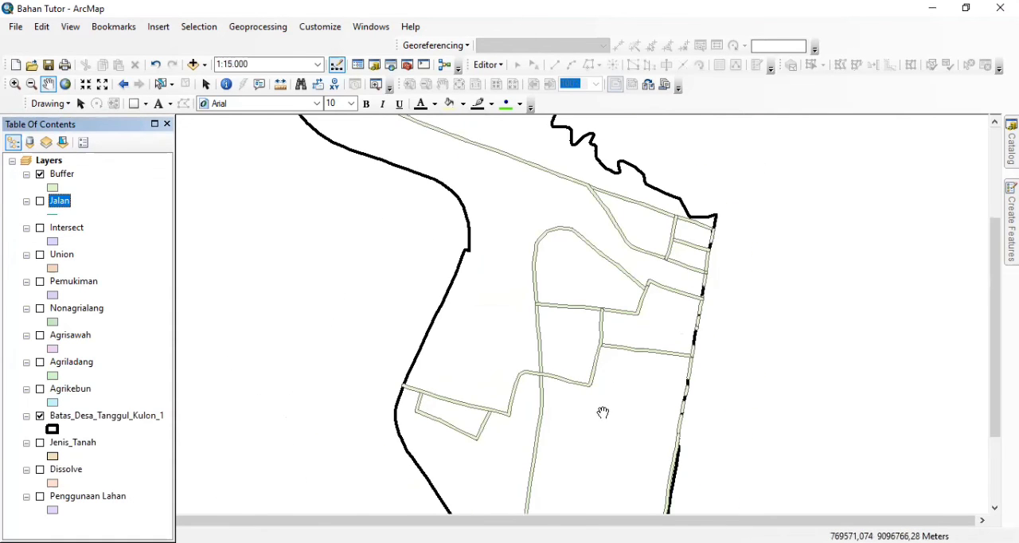
{"action": "scroll", "coordinate": [602, 411], "scroll_direction": "down", "scroll_amount": 1}
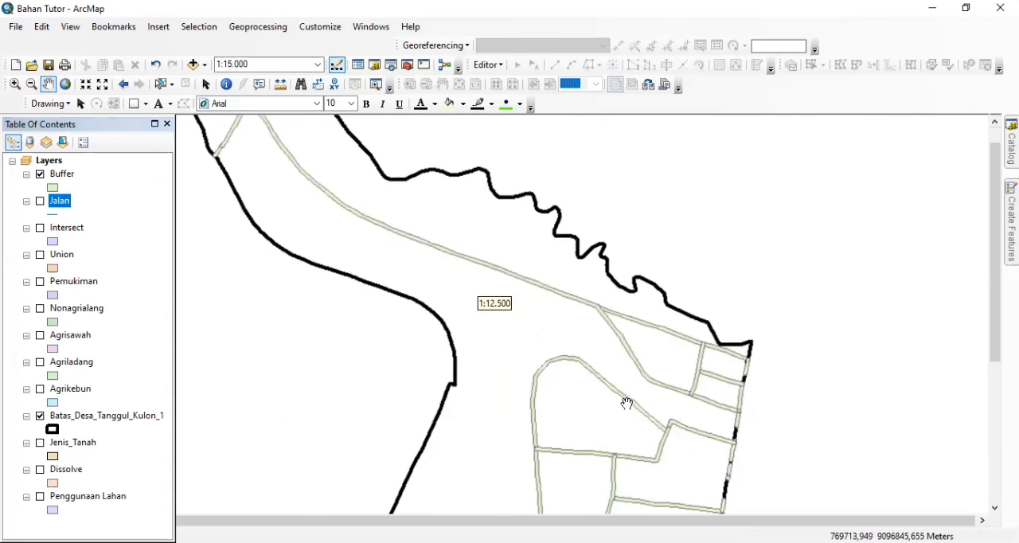
{"action": "left_click", "coordinate": [40, 174]}
{"action": "left_click", "coordinate": [40, 201]}
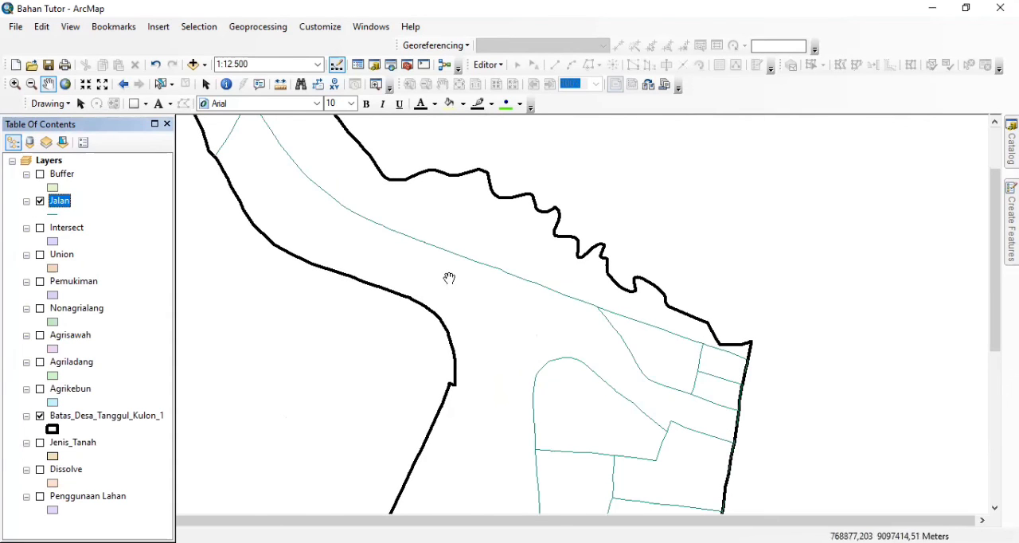
{"action": "left_click_drag", "start_coordinate": [599, 413], "coordinate": [612, 238]}
{"action": "left_click_drag", "start_coordinate": [623, 383], "coordinate": [674, 337]}
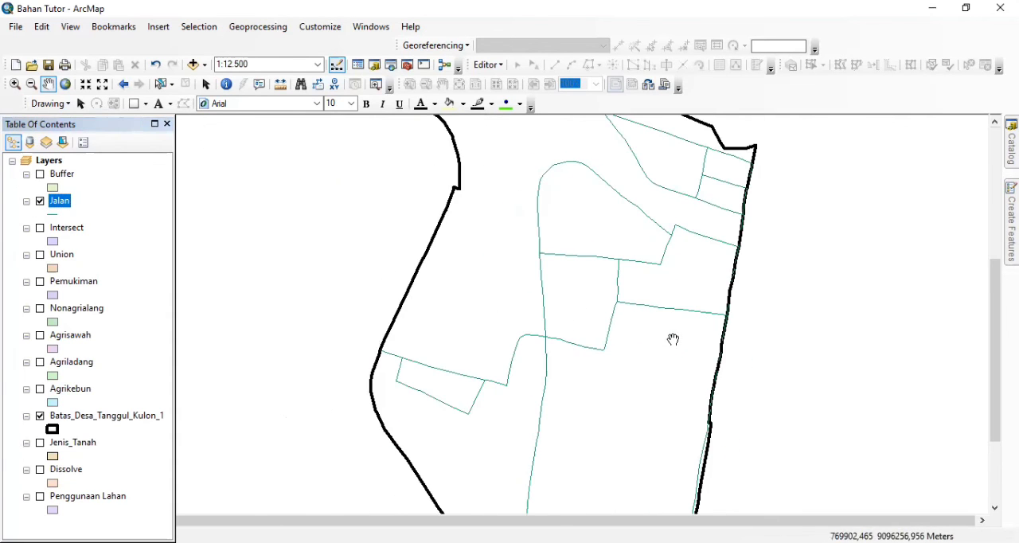
{"action": "left_click", "coordinate": [40, 201]}
{"action": "left_click", "coordinate": [40, 174]}
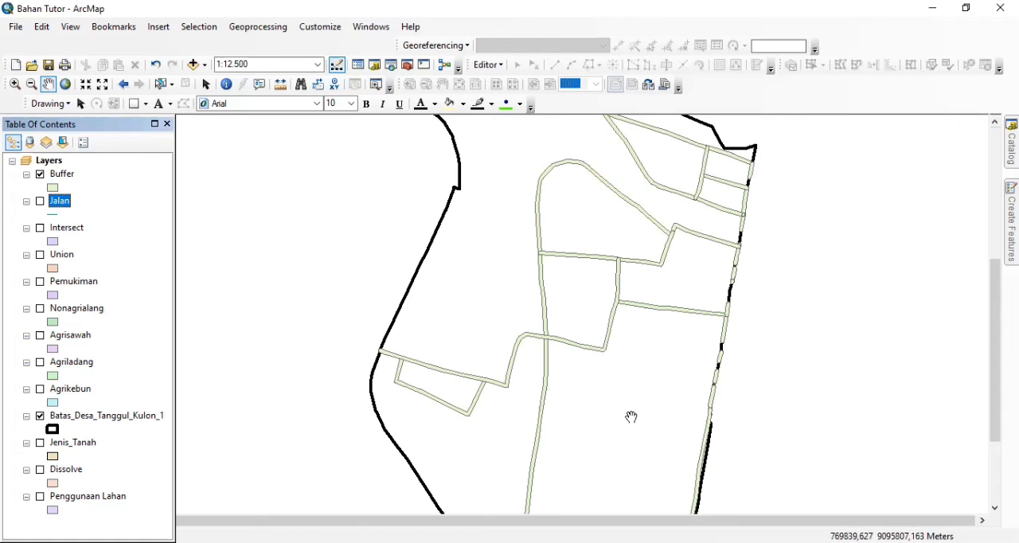
Examine the road buffer polygons up close around the village's eastern road network and across the full Tanggul Kulon boundary
{"action": "left_click_drag", "start_coordinate": [565, 289], "coordinate": [489, 366]}
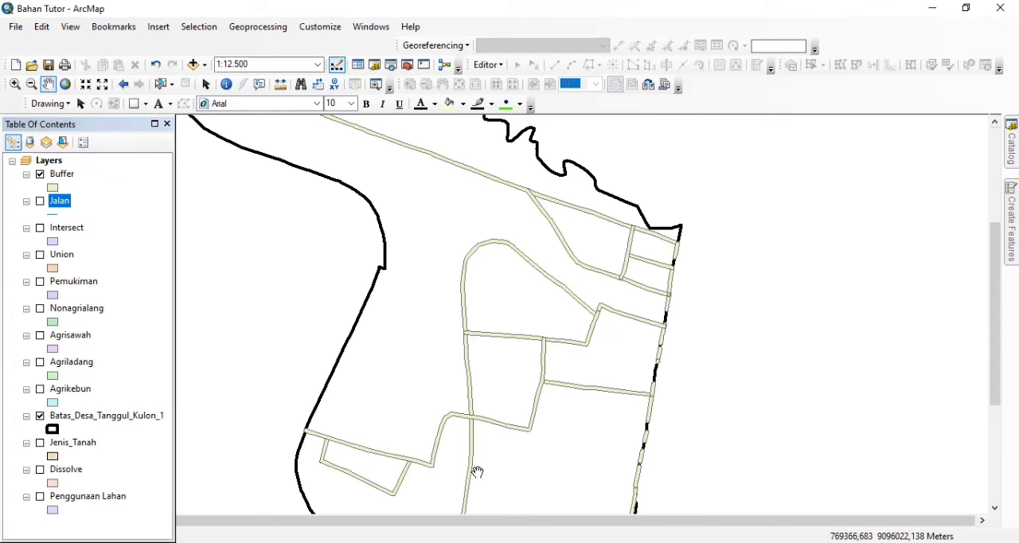
{"action": "scroll", "coordinate": [498, 334], "scroll_direction": "down", "scroll_amount": 2}
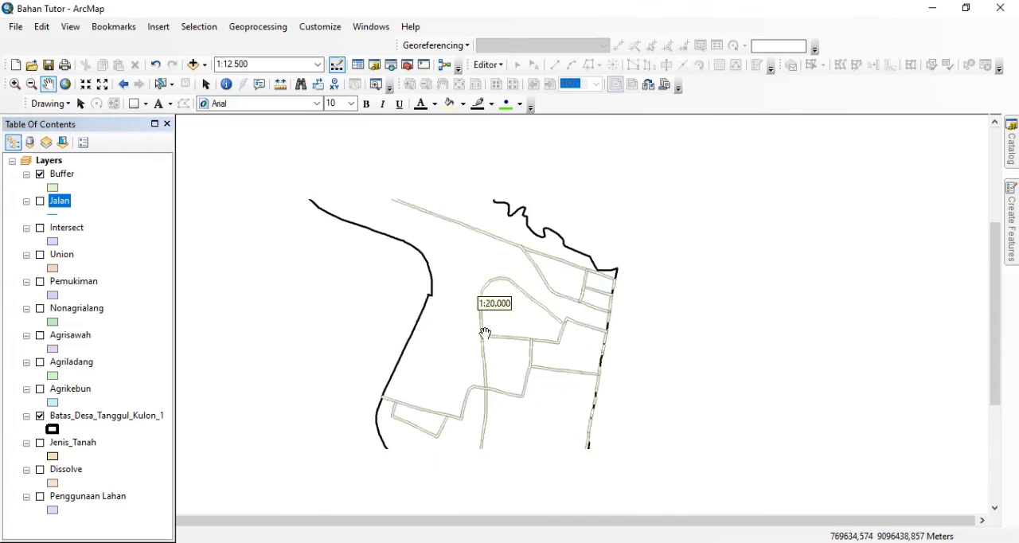
{"action": "scroll", "coordinate": [485, 334], "scroll_direction": "up", "scroll_amount": 4}
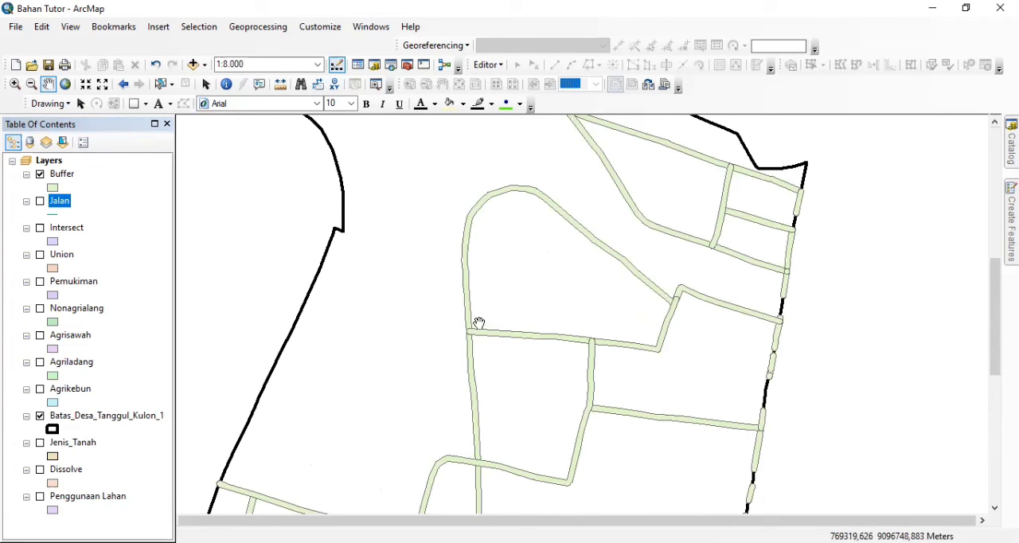
{"action": "scroll", "coordinate": [545, 376], "scroll_direction": "down", "scroll_amount": 1}
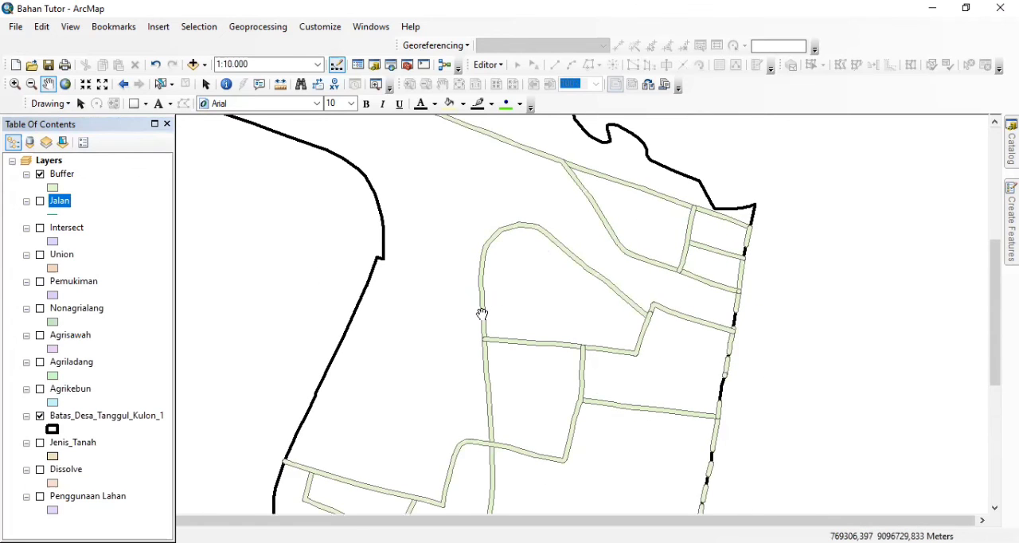
{"action": "scroll", "coordinate": [490, 325], "scroll_direction": "up", "scroll_amount": 1}
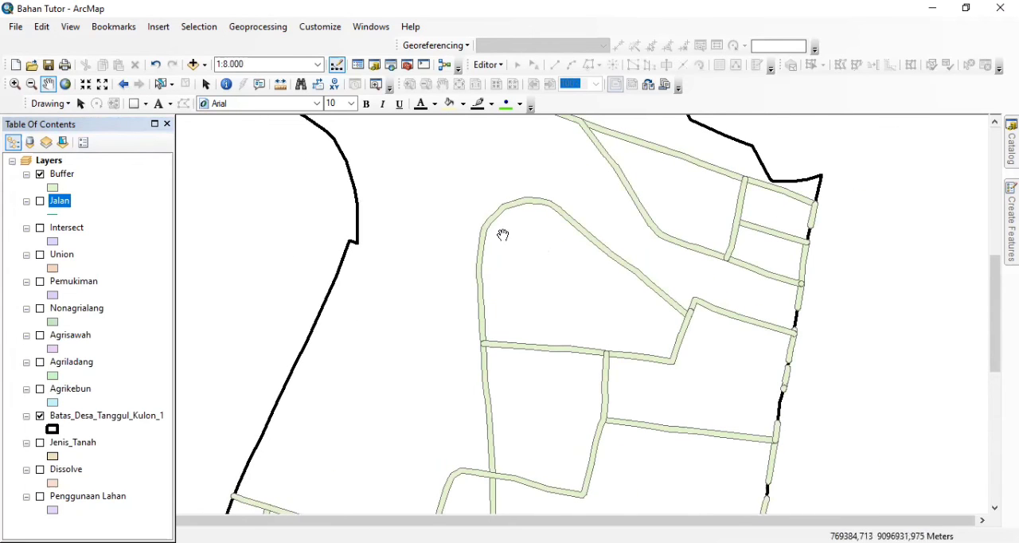
{"action": "scroll", "coordinate": [490, 301], "scroll_direction": "up", "scroll_amount": 2}
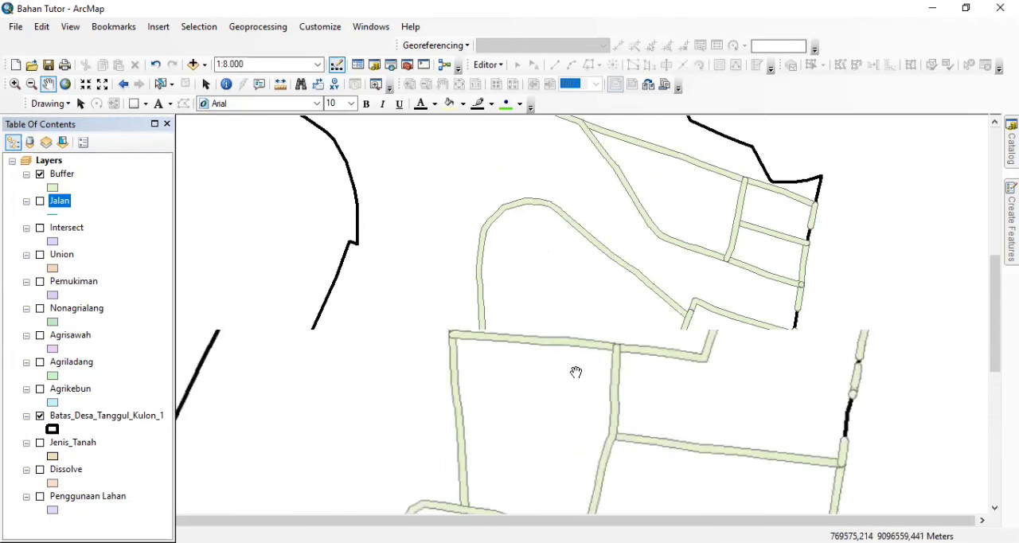
{"action": "scroll", "coordinate": [577, 372], "scroll_direction": "up", "scroll_amount": 1}
{"action": "scroll", "coordinate": [578, 372], "scroll_direction": "down", "scroll_amount": 3}
{"action": "scroll", "coordinate": [579, 371], "scroll_direction": "down", "scroll_amount": 3}
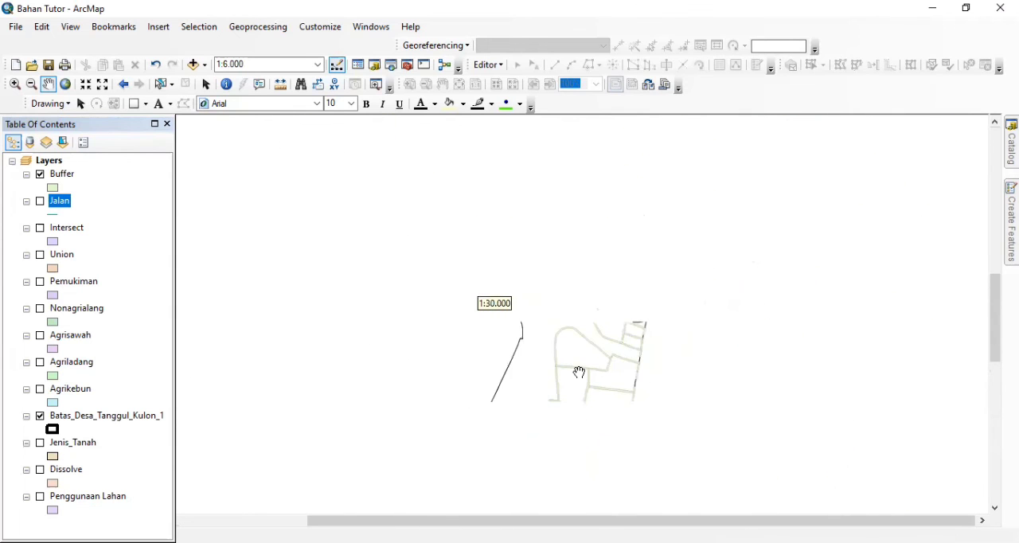
{"action": "left_click_drag", "start_coordinate": [607, 390], "coordinate": [602, 303]}
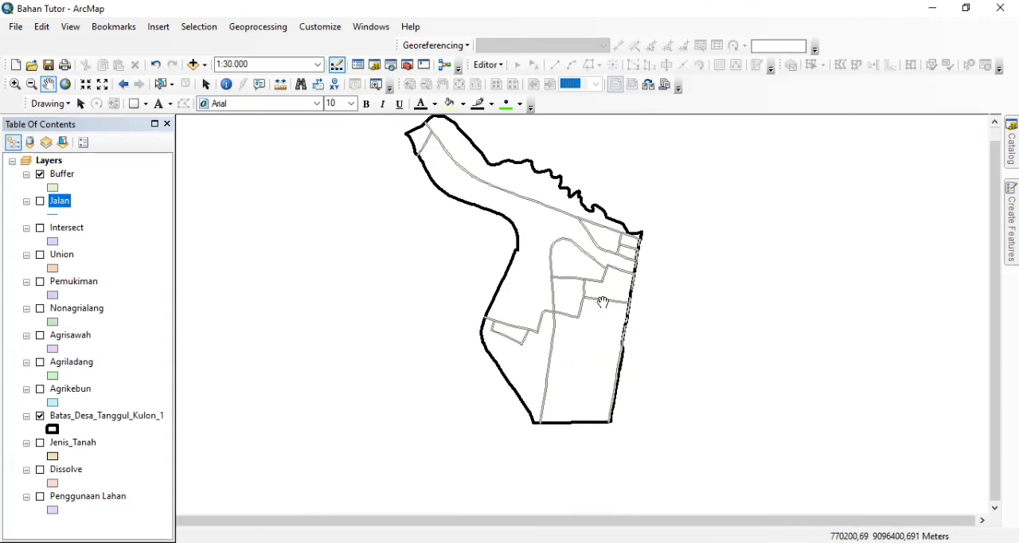
Display the Intersect, Union, Dissolve and Penggunaan Lahan layers together with Buffer and the village boundary, keeping Jalan hidden
{"action": "left_click", "coordinate": [40, 201]}
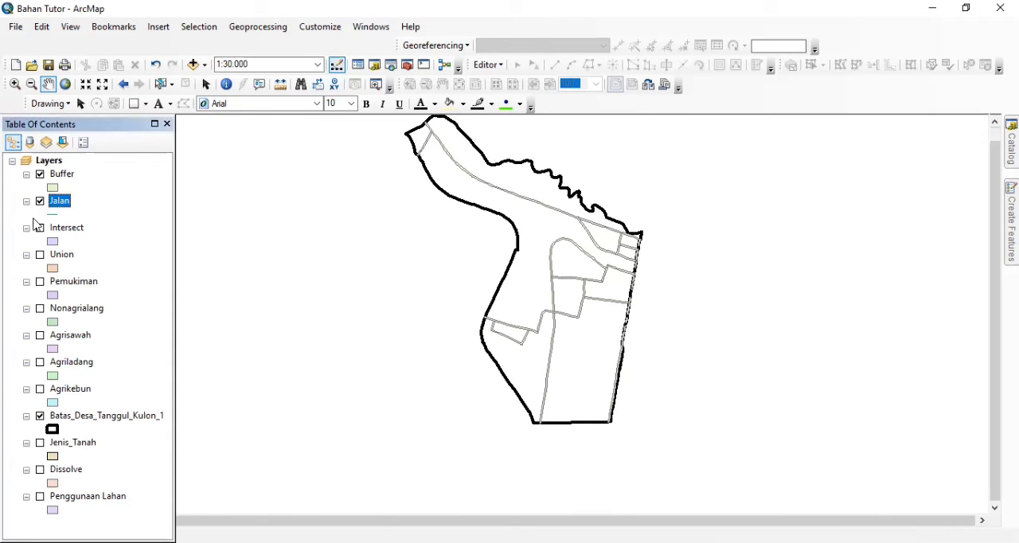
{"action": "left_click", "coordinate": [40, 201]}
{"action": "left_click", "coordinate": [40, 228]}
{"action": "left_click", "coordinate": [41, 255]}
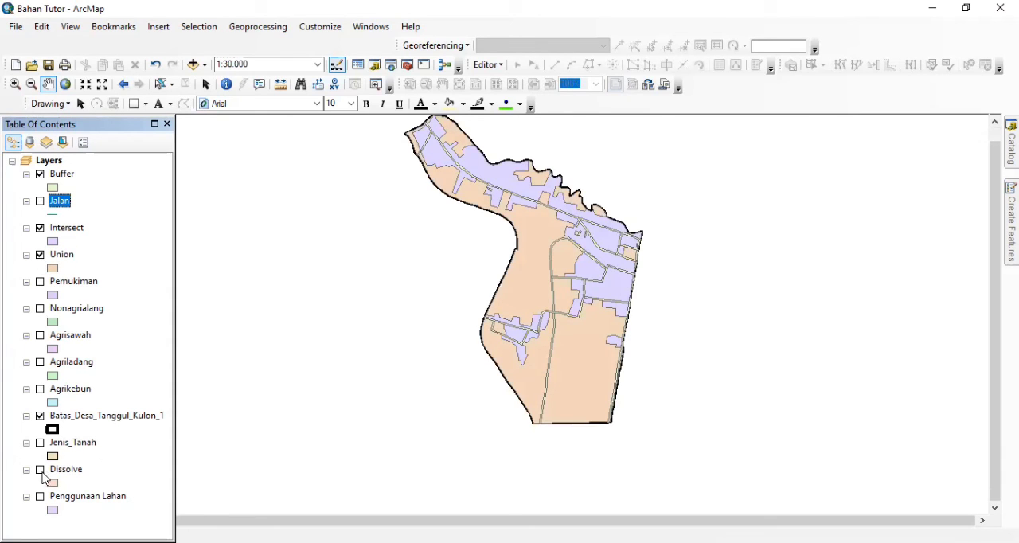
{"action": "left_click", "coordinate": [40, 470]}
{"action": "left_click", "coordinate": [40, 497]}
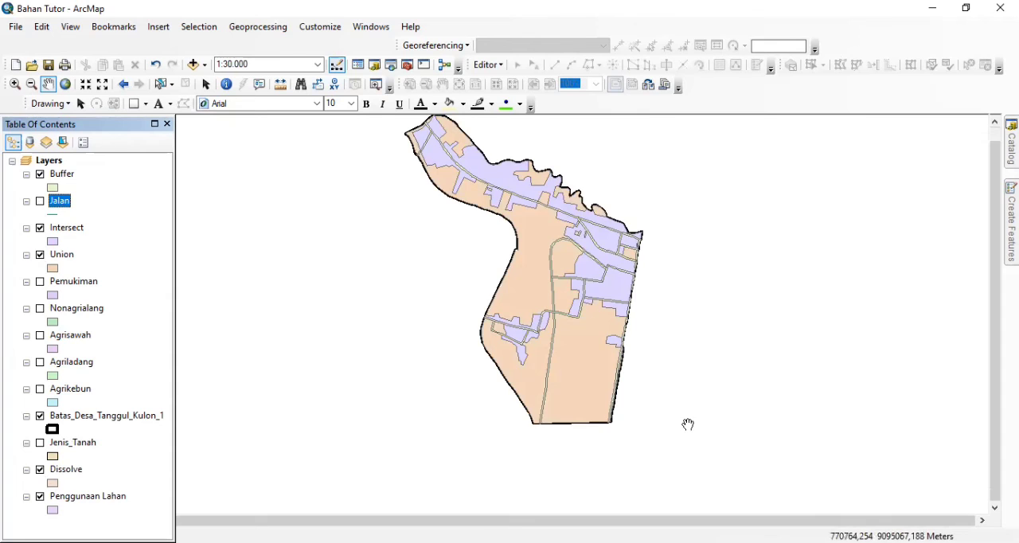
{"action": "scroll", "coordinate": [662, 332], "scroll_direction": "down", "scroll_amount": 1}
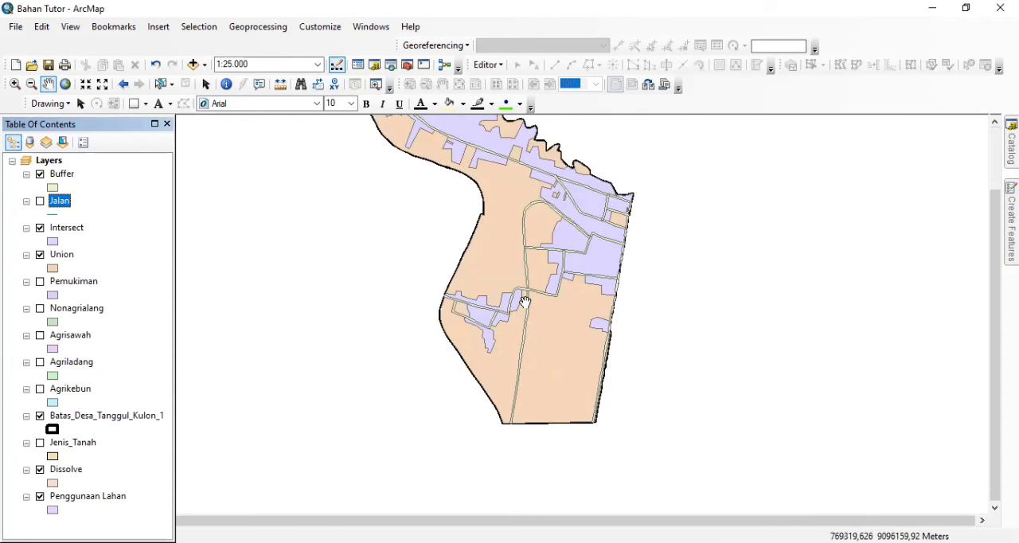
{"action": "left_click_drag", "start_coordinate": [524, 301], "coordinate": [524, 375]}
{"action": "scroll", "coordinate": [680, 371], "scroll_direction": "up", "scroll_amount": 1}
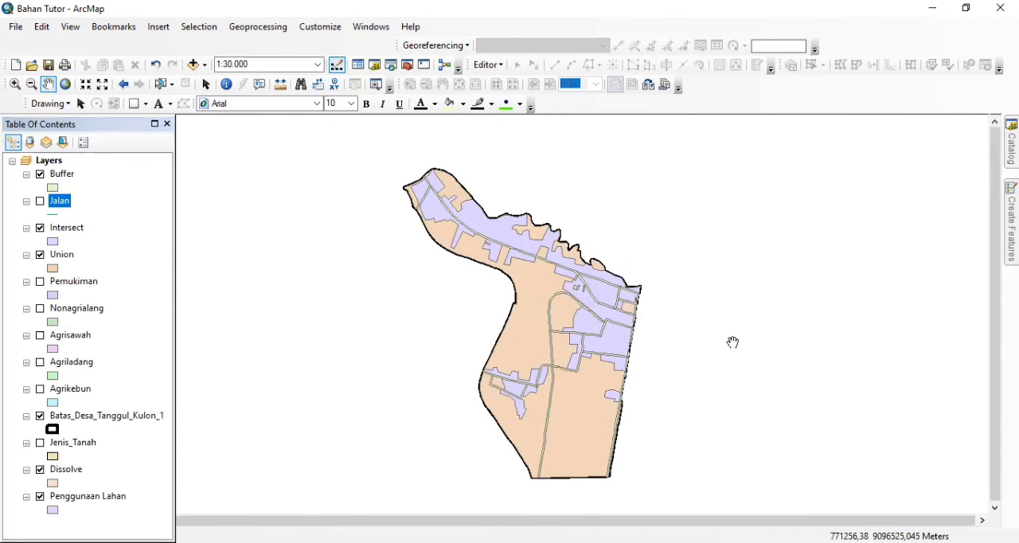